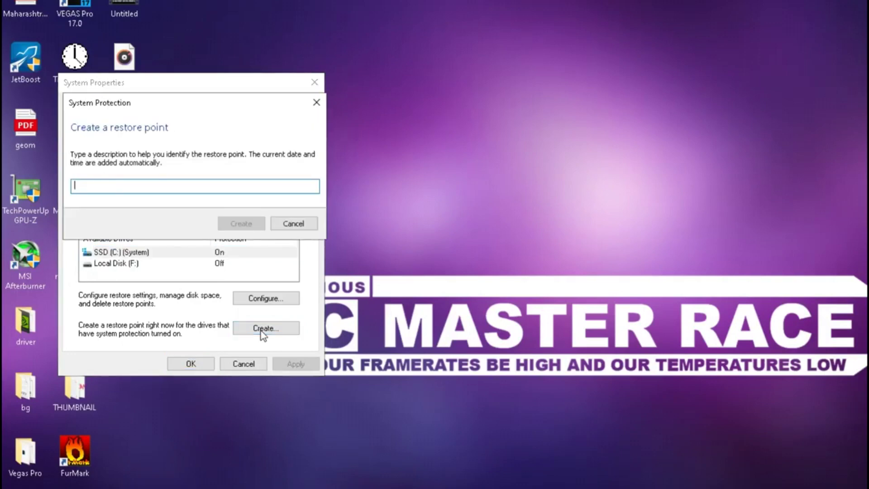
Create a system restore point described as "Windows 10" and close the completion notice
type("Windows 10")
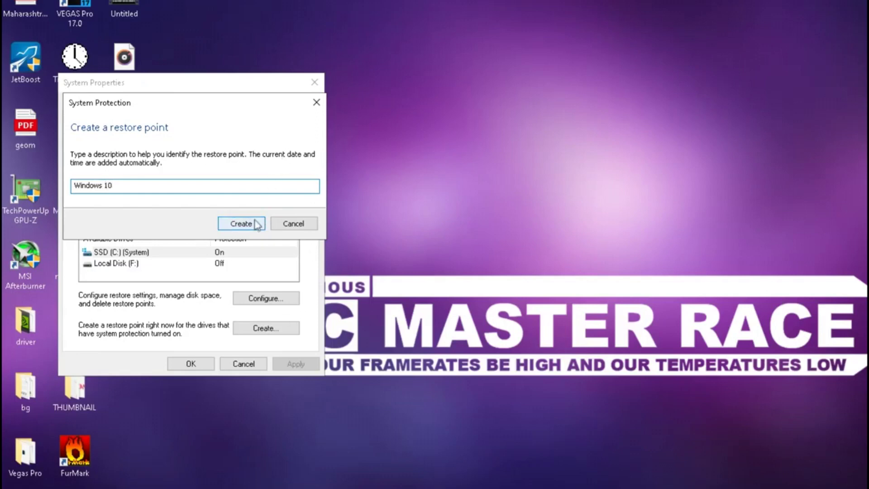
left_click(254, 222)
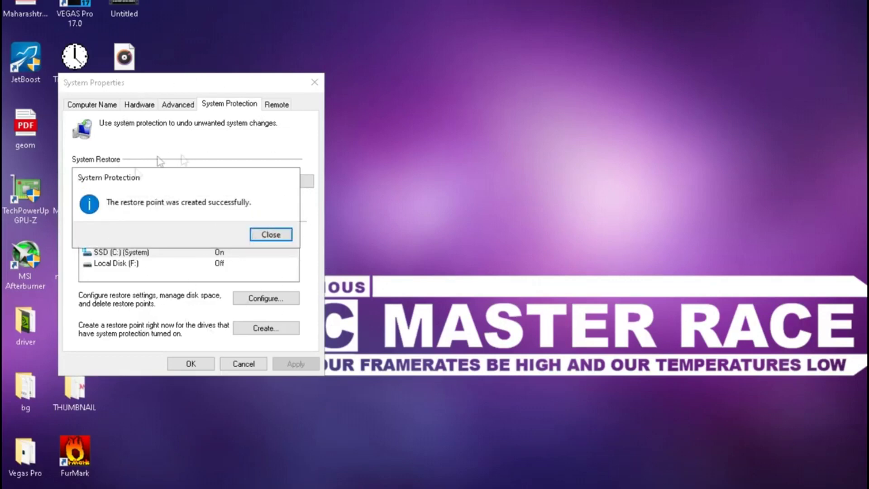
left_click(266, 238)
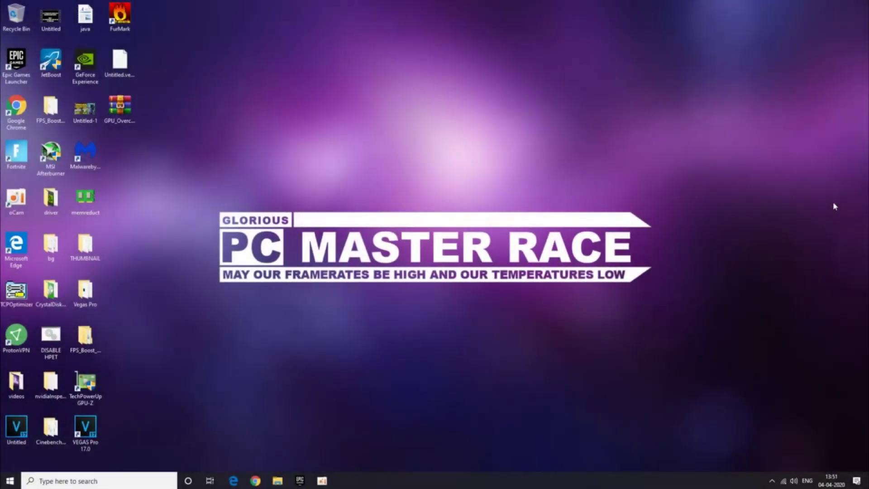
Search Windows for "control", open Control Panel and maximize its window
left_click(131, 483)
type("cony")
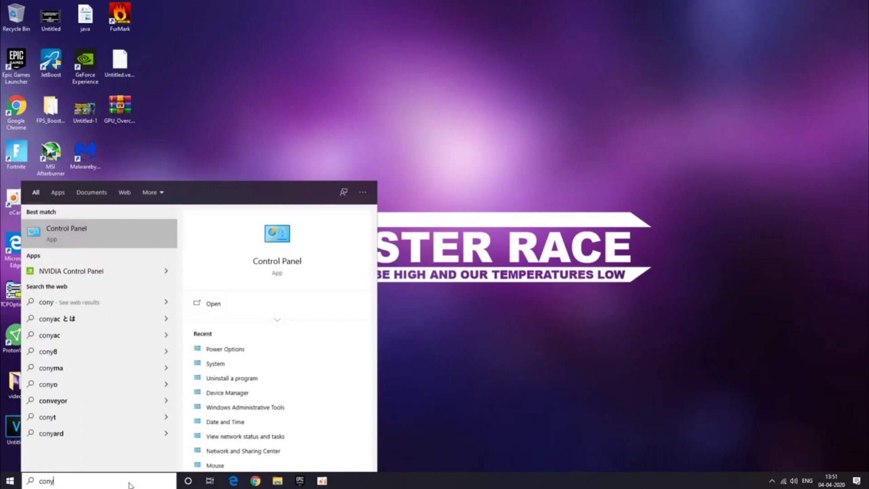
key("BackSpace")
type("trol")
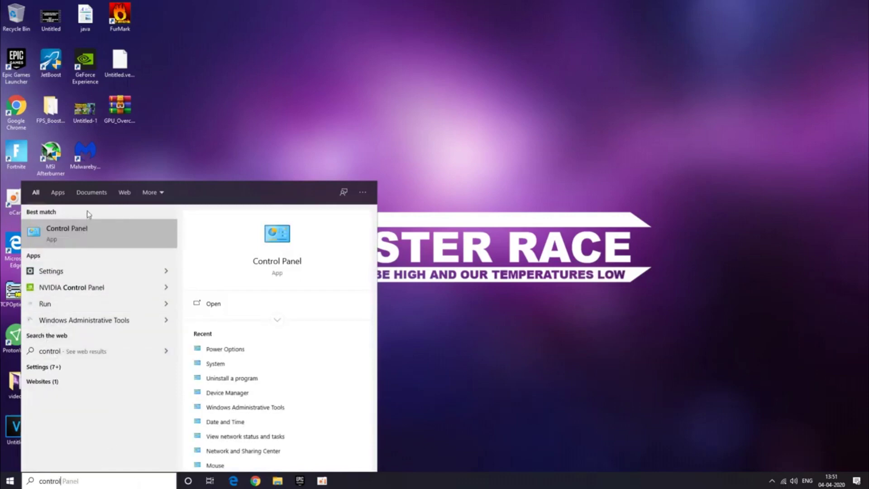
left_click(80, 236)
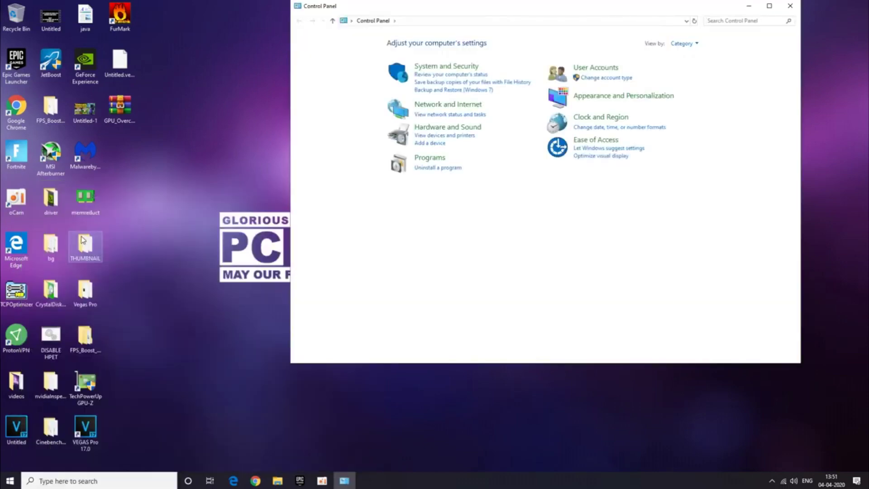
left_click(769, 5)
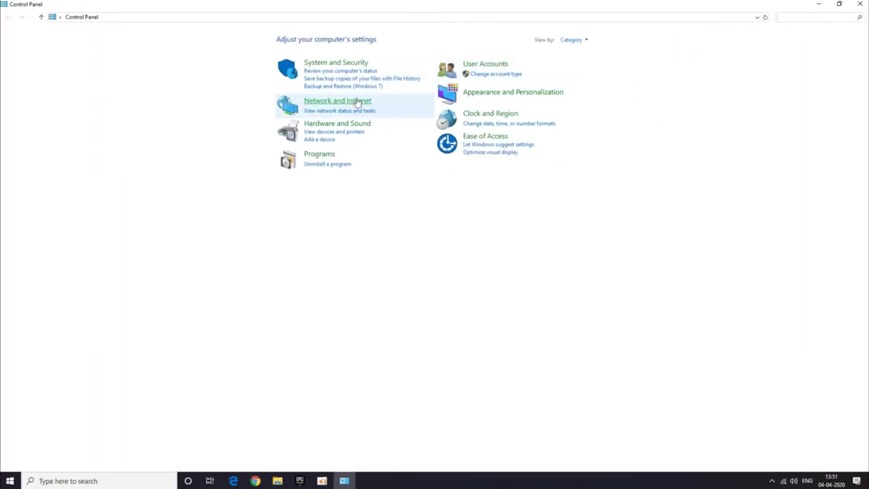
Open the advanced system settings from the System page under System and Security, and move the System Properties dialog aside
left_click(343, 63)
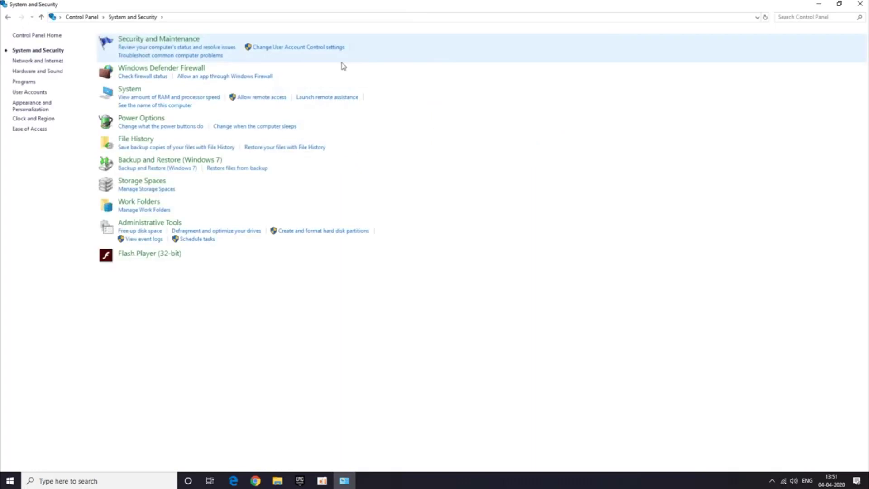
left_click(127, 93)
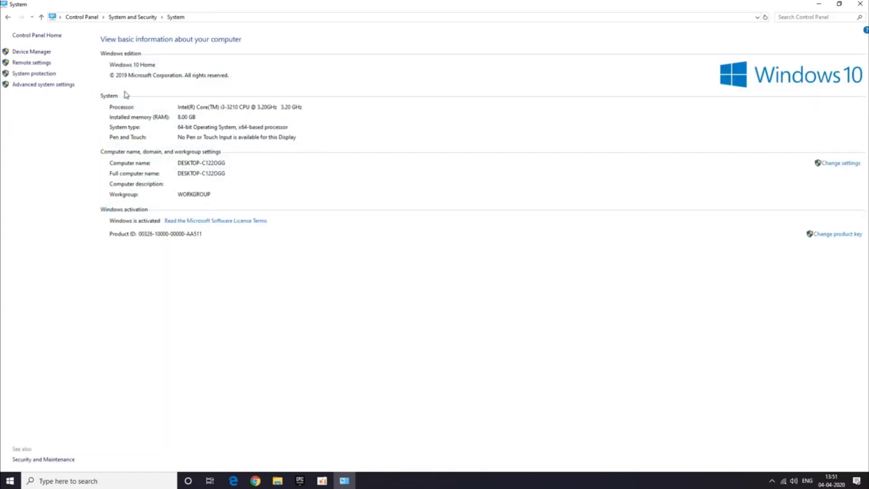
left_click(33, 86)
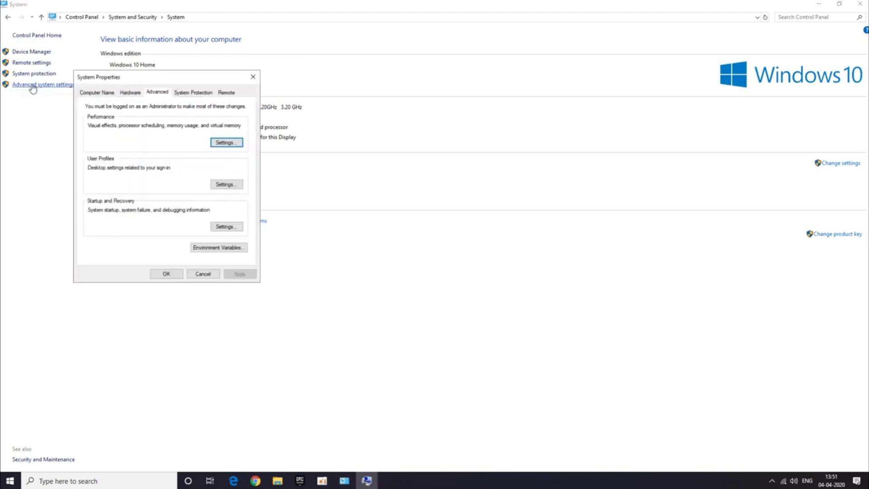
left_click_drag(122, 80, 364, 105)
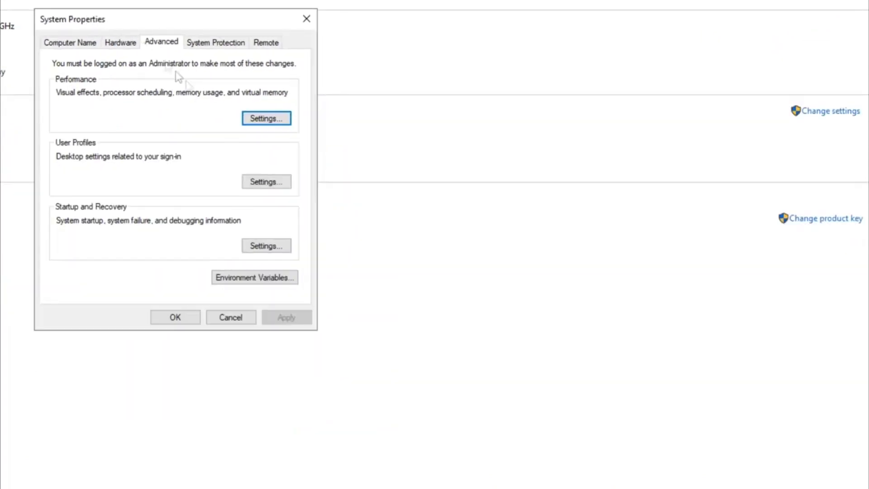
Set the Windows visual effects performance option to Adjust for best performance and apply it
left_click(265, 118)
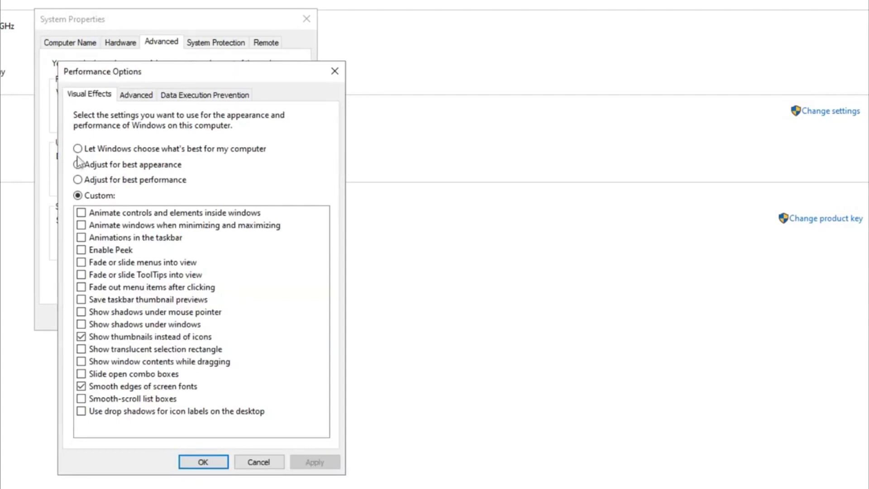
left_click(78, 181)
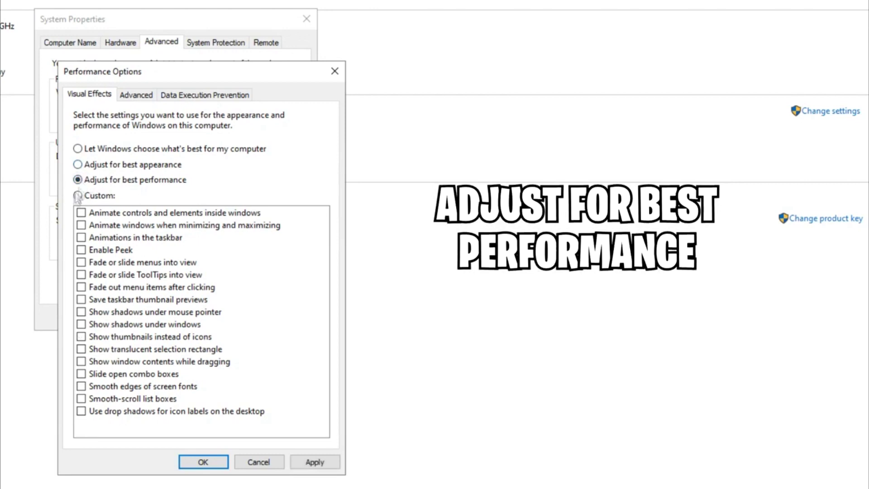
left_click(325, 463)
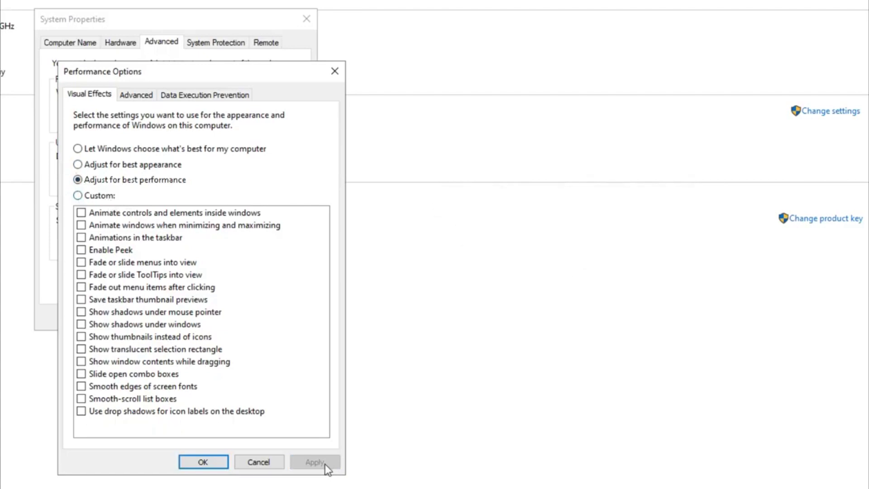
left_click(202, 463)
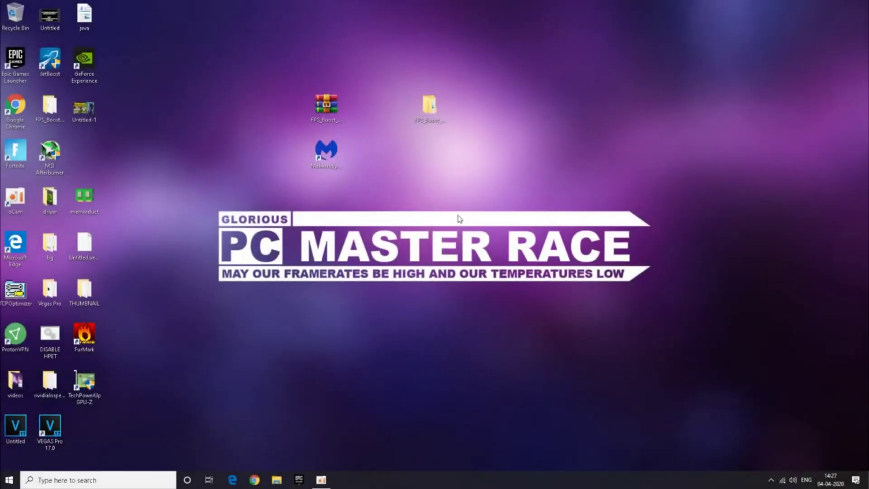
Turn off the app execution aliases for Xbox Game Bar, Microsoft Edge and both App Installer entries in Windows Settings, then close Settings
right_click(13, 483)
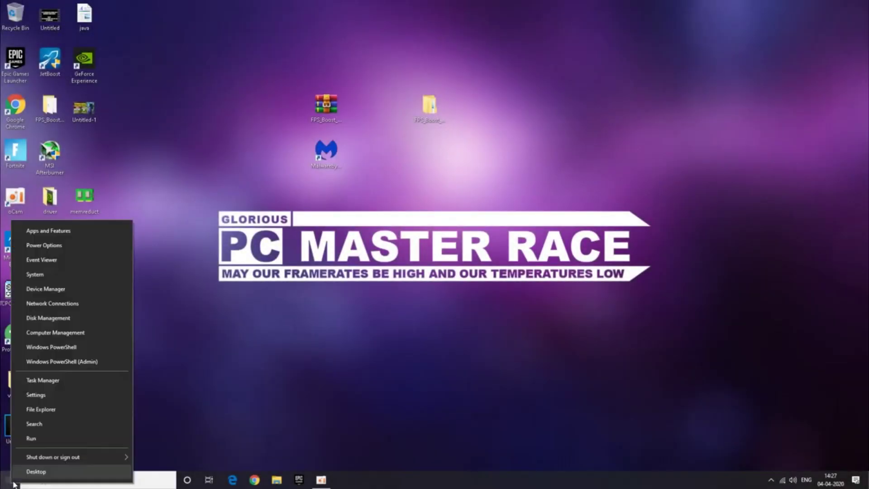
left_click(34, 395)
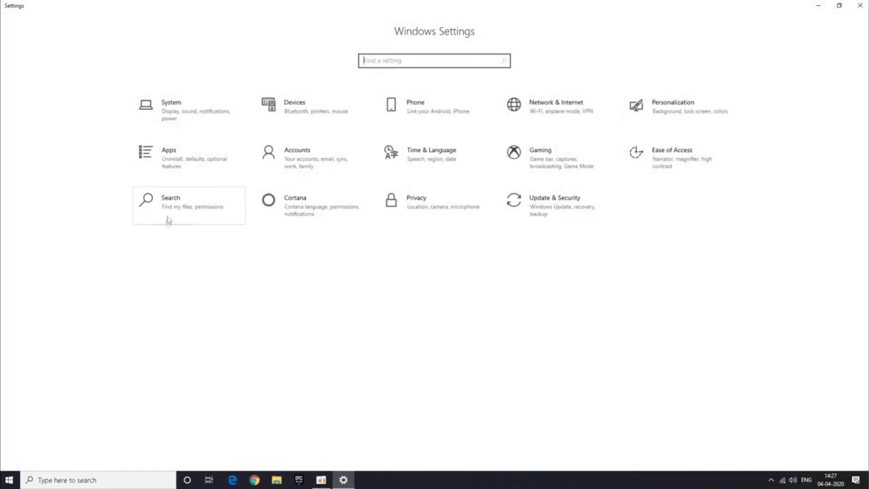
left_click(178, 167)
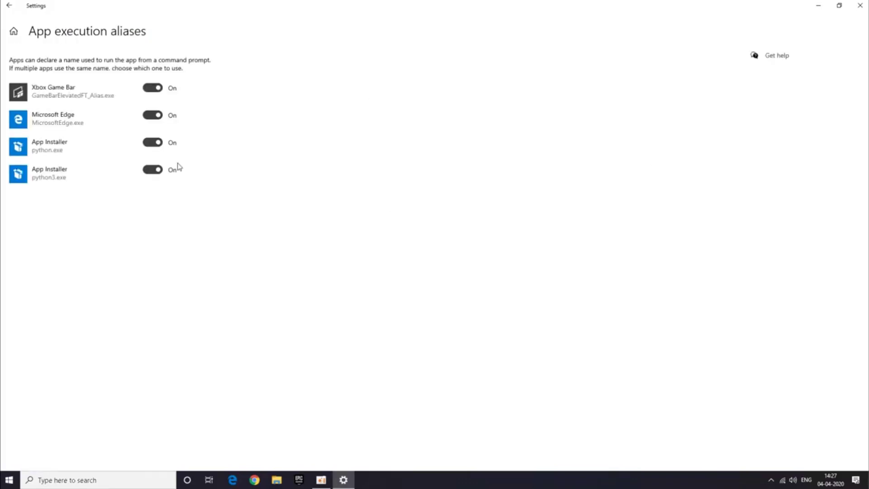
left_click(153, 88)
left_click(152, 115)
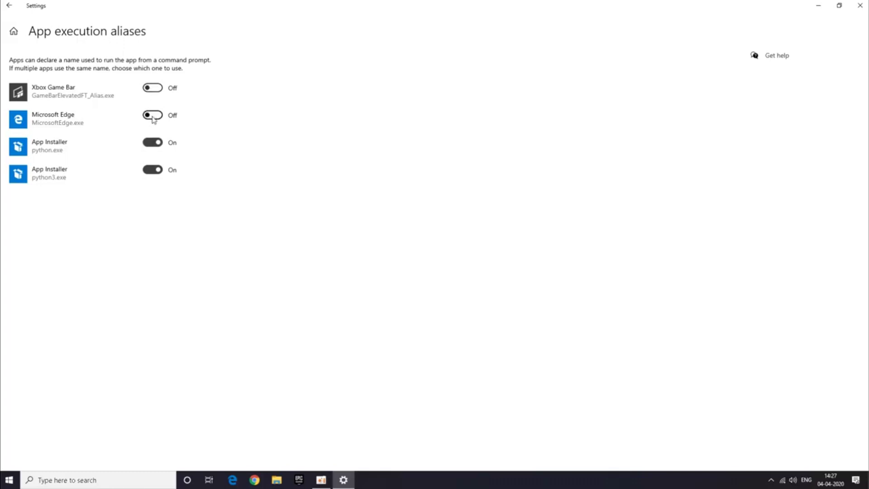
left_click(153, 144)
left_click(153, 171)
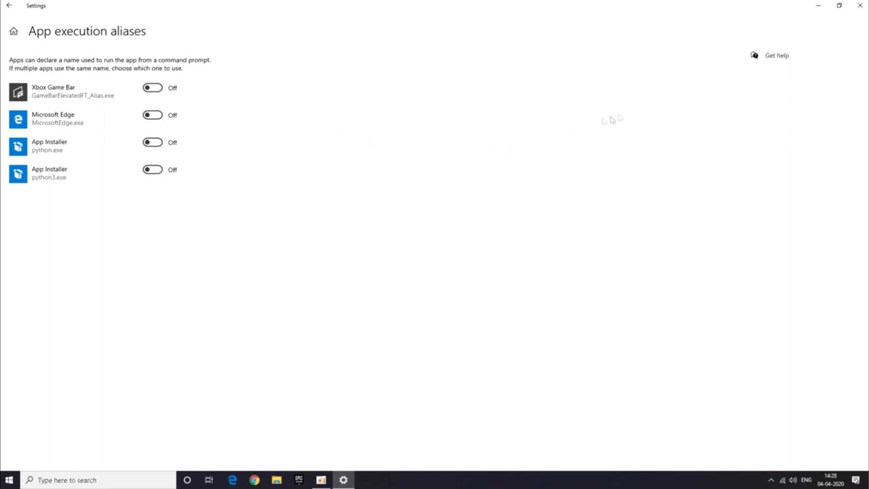
left_click(860, 7)
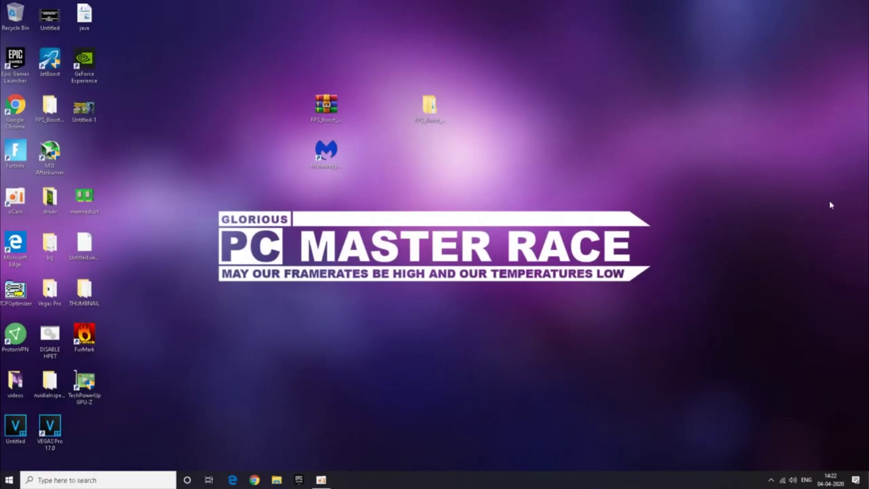
Search Windows for "task manager", open Task Manager maximized and show its list of startup applications
left_click(79, 478)
type("task manager")
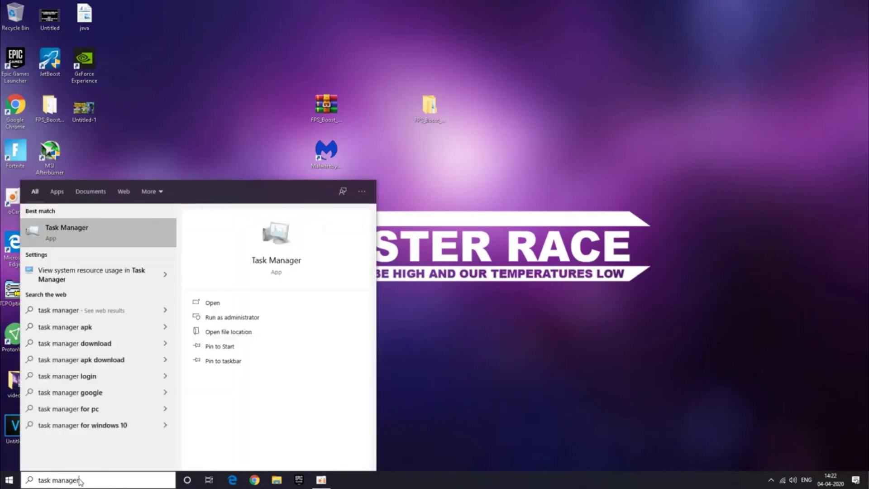
left_click(66, 234)
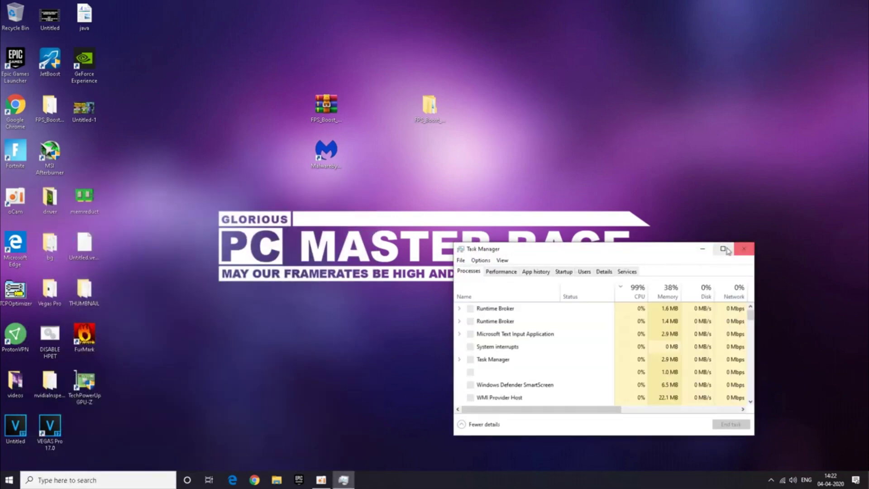
left_click(725, 249)
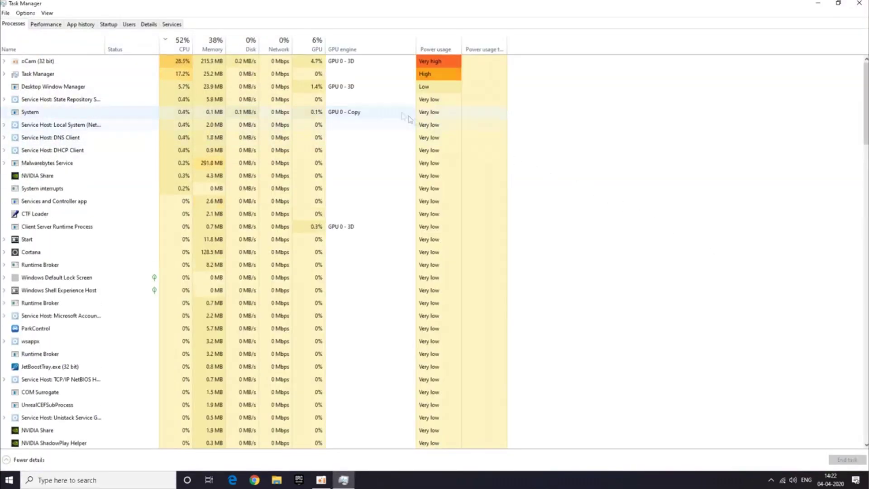
left_click(109, 25)
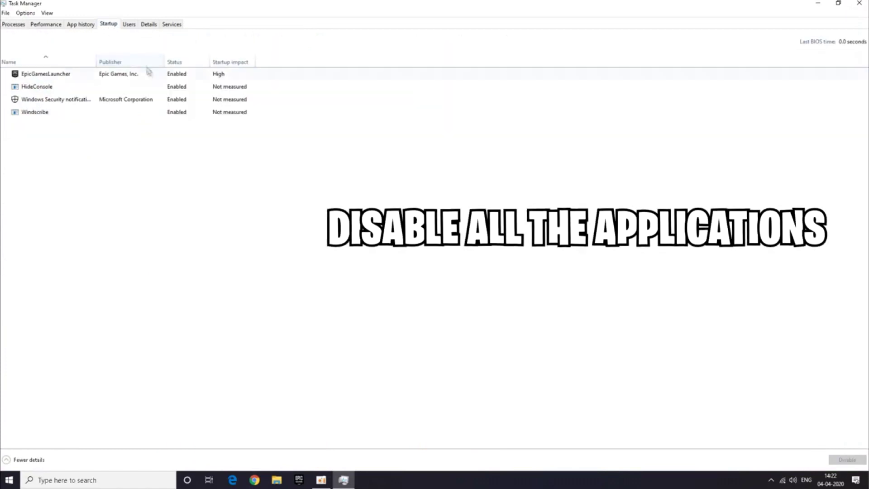
Disable HideConsole, the Windows Security notification entry and Windscribe at startup, then close Task Manager
right_click(163, 88)
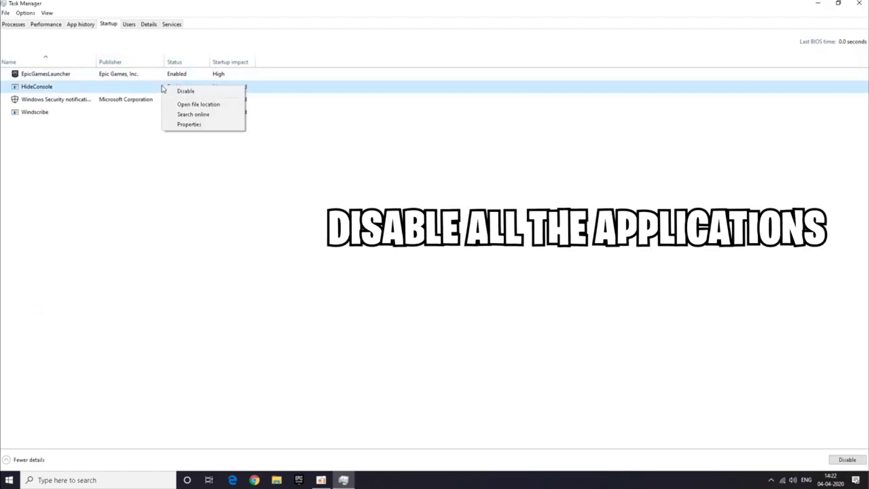
left_click(185, 91)
right_click(180, 99)
left_click(187, 103)
right_click(184, 117)
left_click(190, 120)
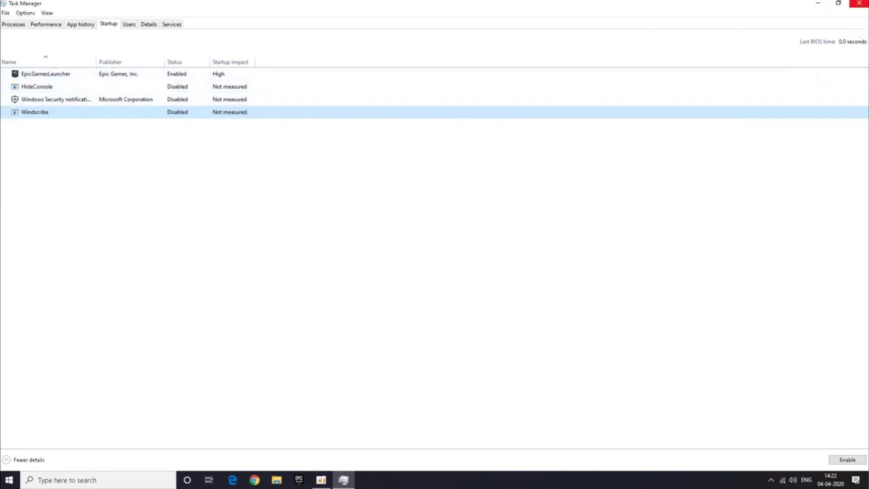
left_click(859, 4)
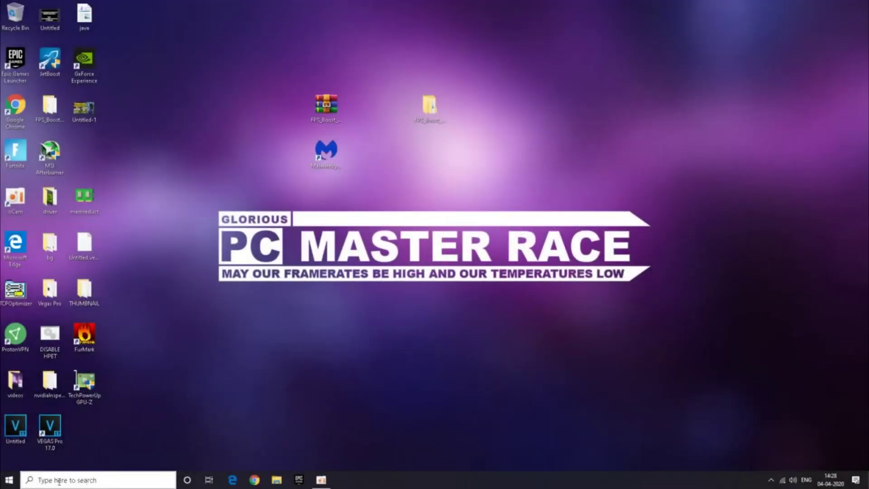
Open Device Manager maximized and expand the System devices category
right_click(8, 481)
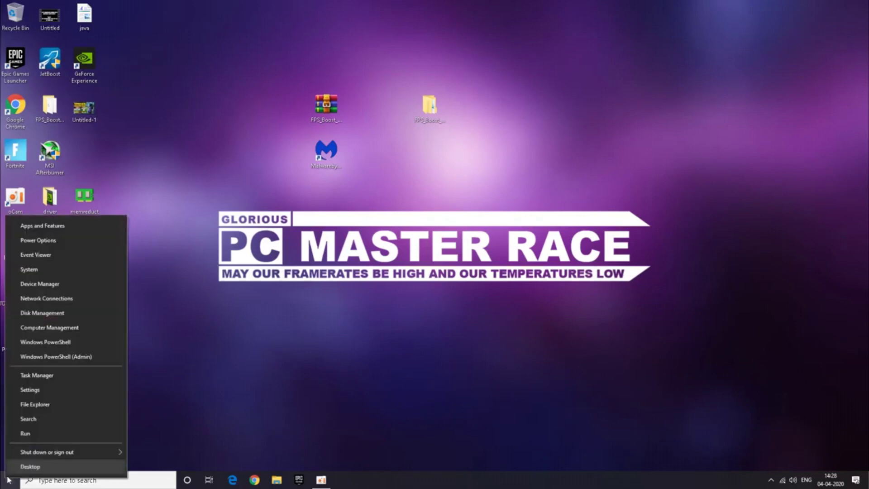
left_click(46, 288)
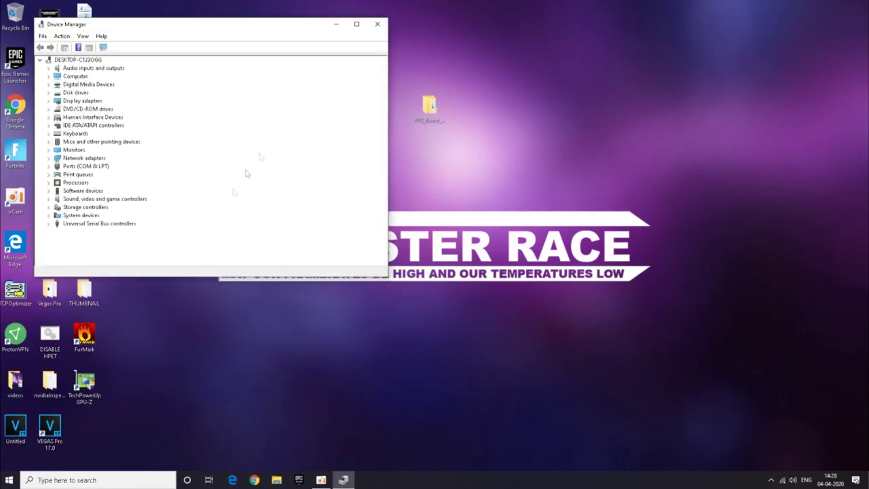
left_click(357, 24)
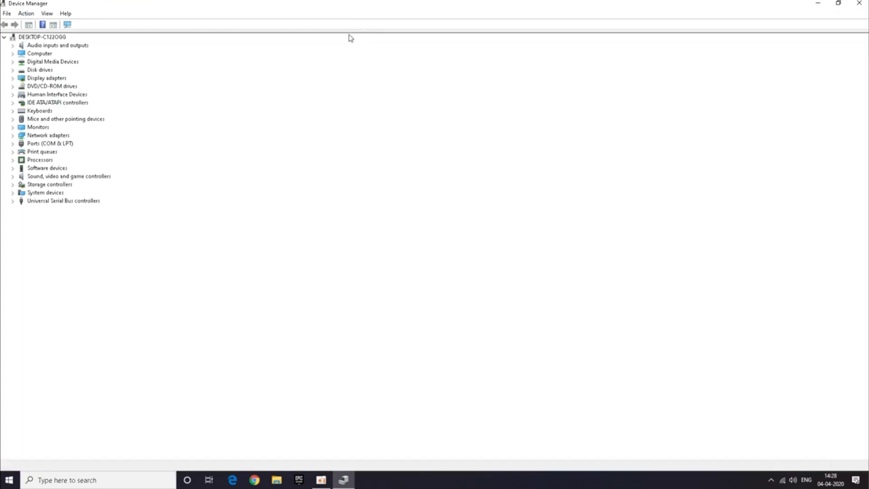
left_click(12, 201)
left_click(12, 202)
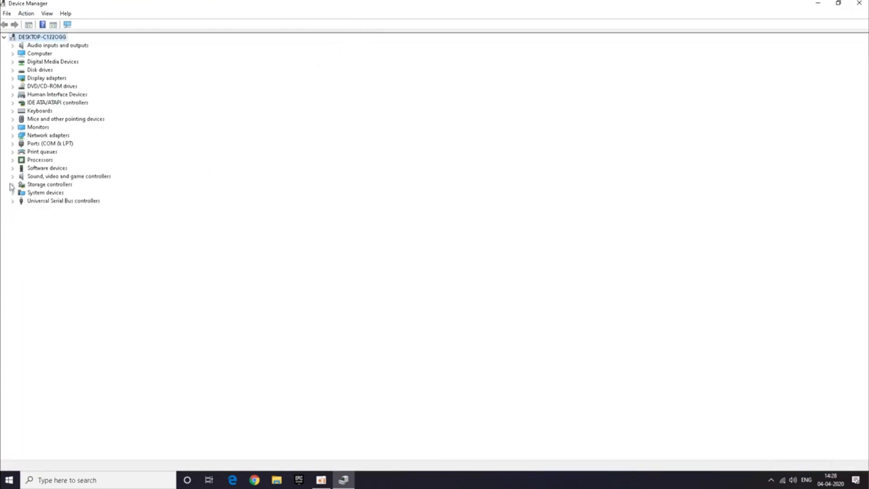
left_click(13, 193)
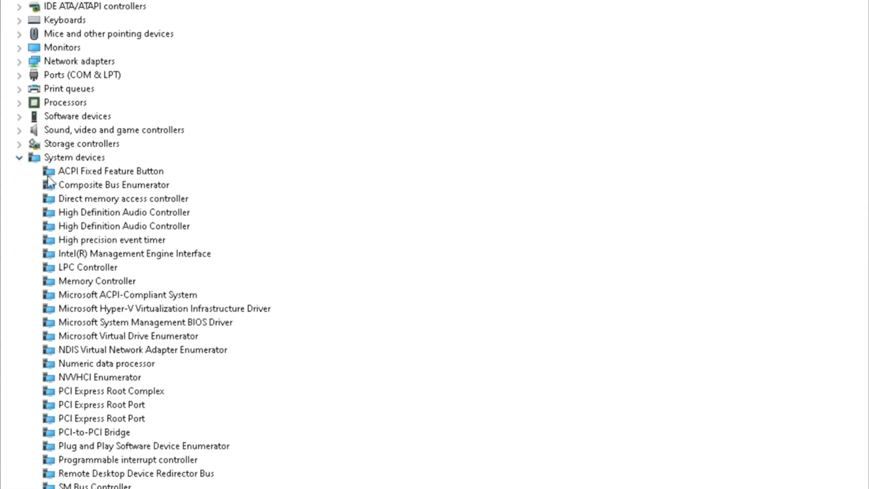
Disable the High precision event timer under System devices and confirm the change
left_click(119, 240)
right_click(131, 239)
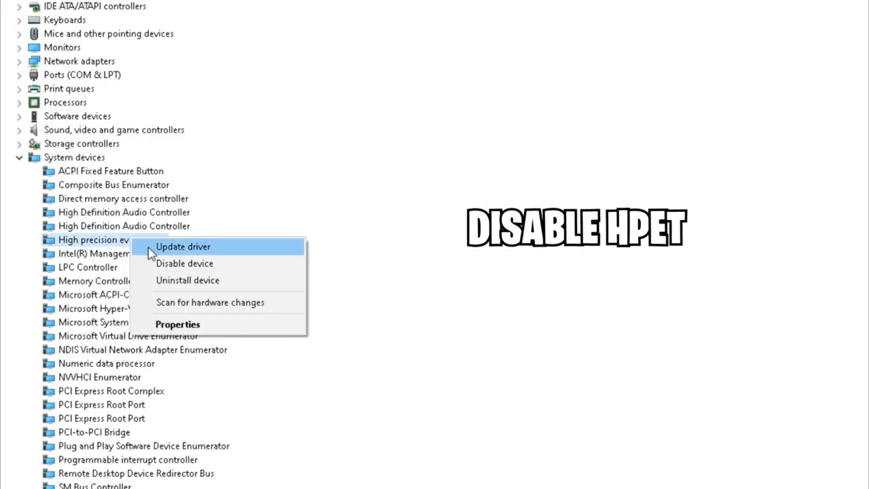
left_click(163, 263)
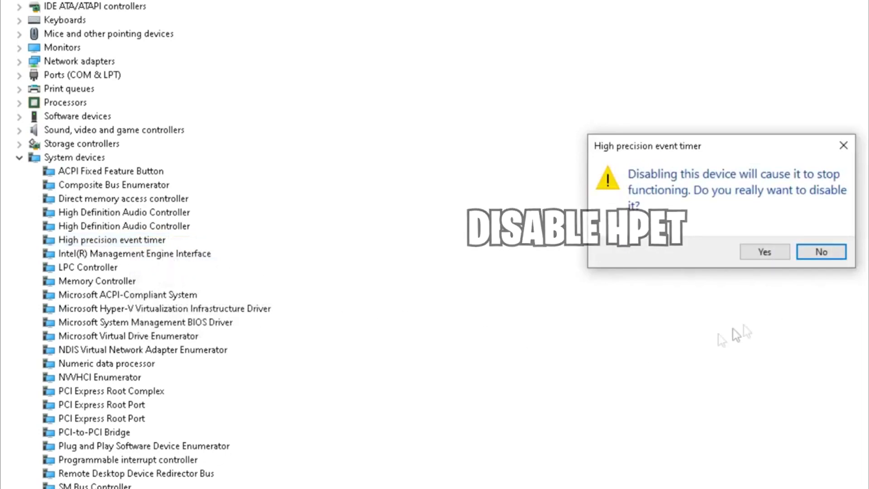
left_click(768, 252)
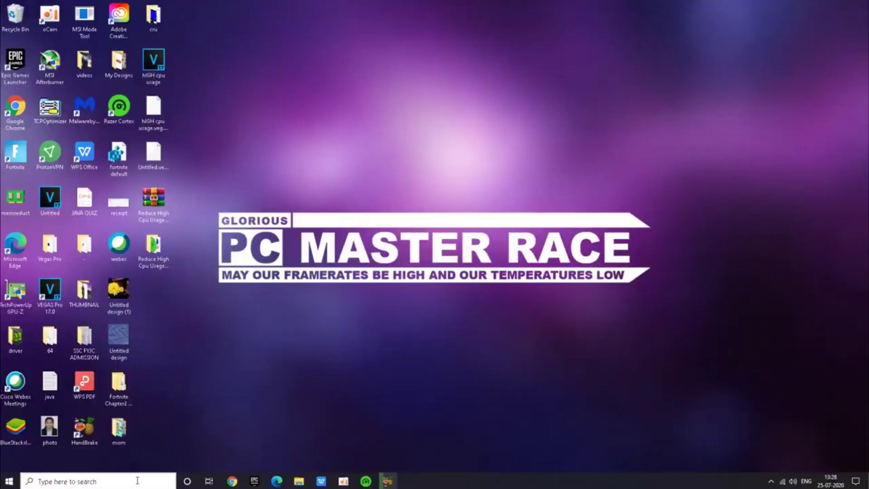
Search Windows for "defrag", open Defragment and Optimize Drives, and optimize the SSD (C:) drive
left_click(137, 481)
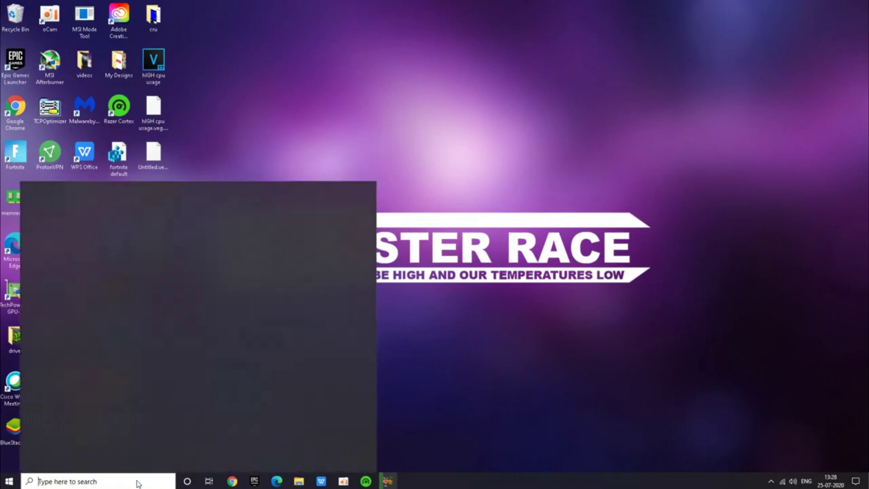
type("efrag")
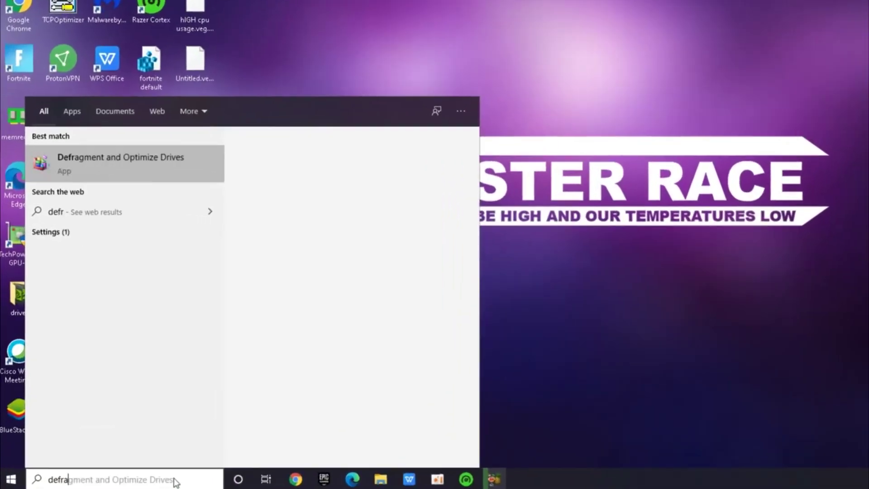
left_click(132, 169)
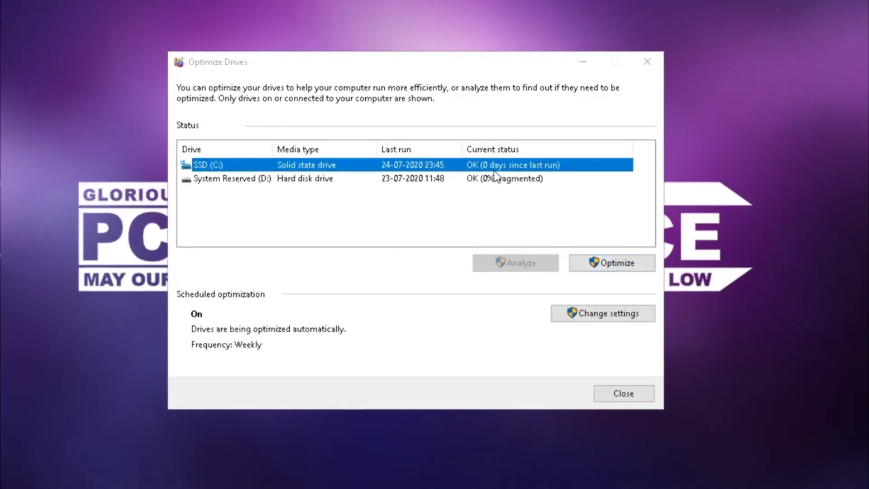
left_click(623, 265)
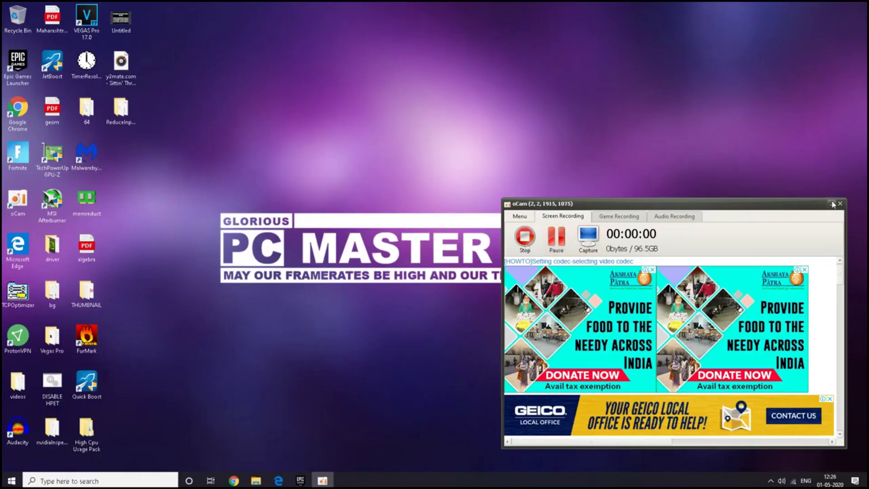
Open the properties of the SSD (C:) drive from File Explorer and minimize the Explorer window behind them
left_click(833, 205)
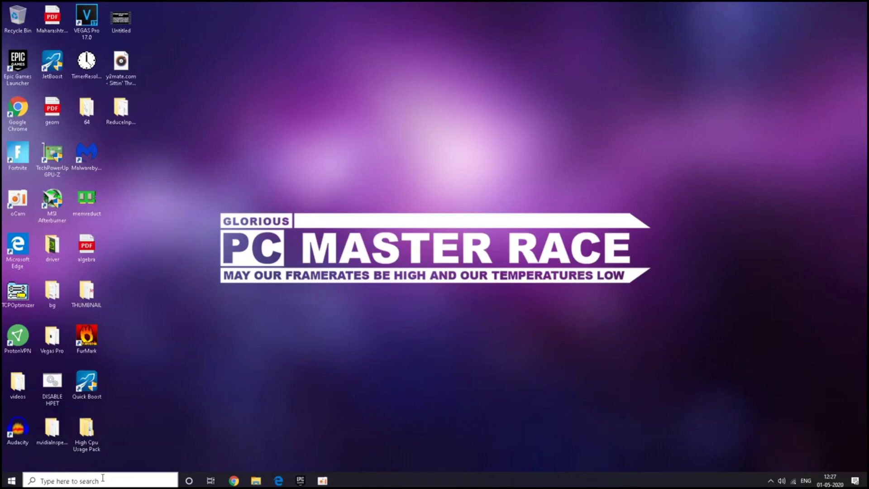
left_click(256, 481)
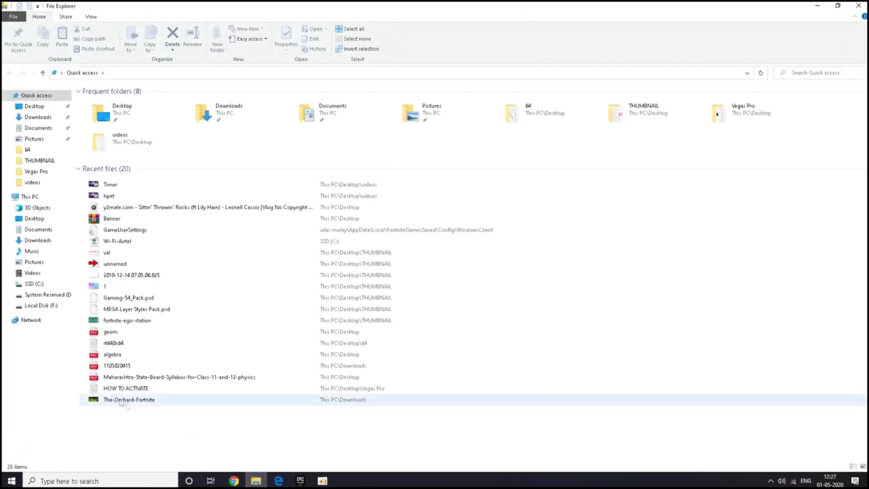
left_click(36, 284)
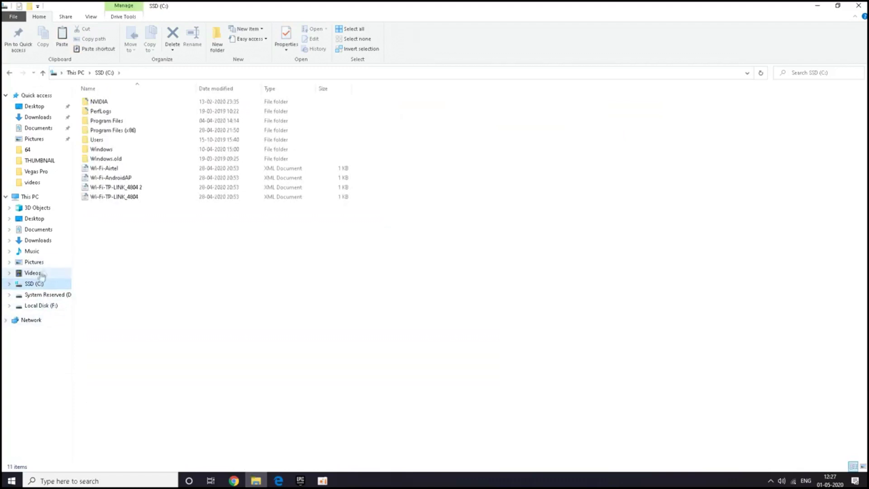
right_click(41, 287)
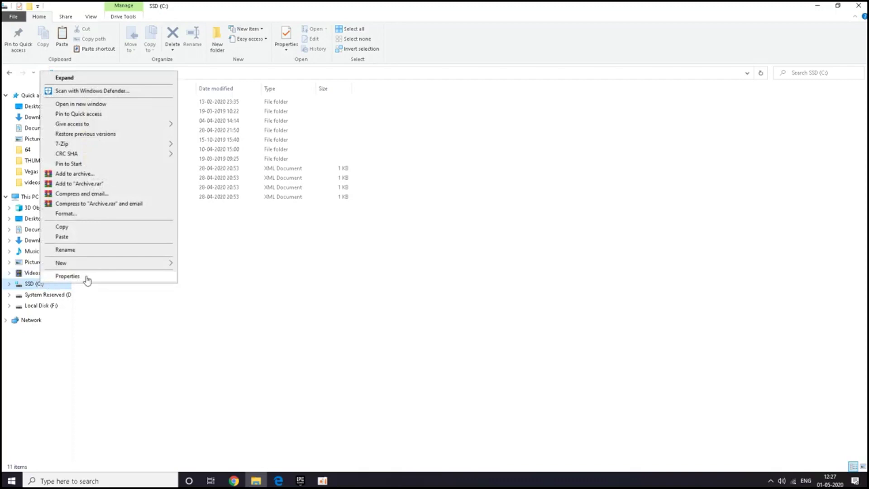
left_click(68, 276)
left_click_drag(130, 252, 387, 104)
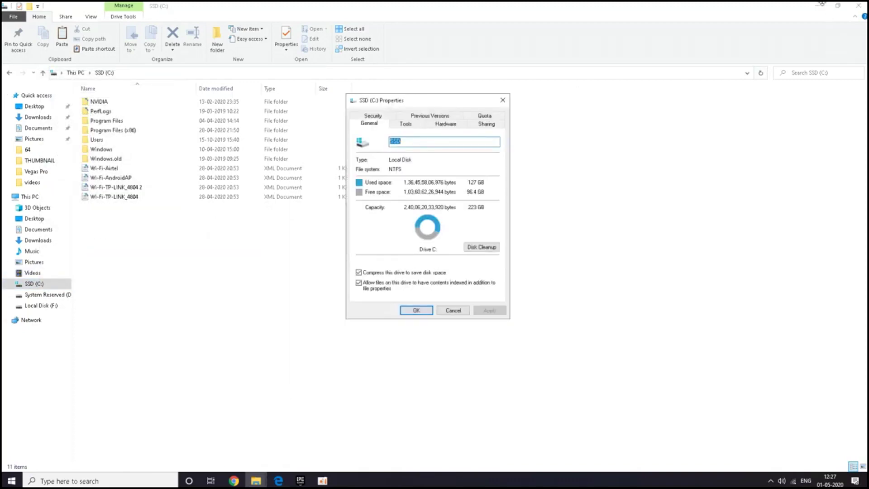
left_click(818, 6)
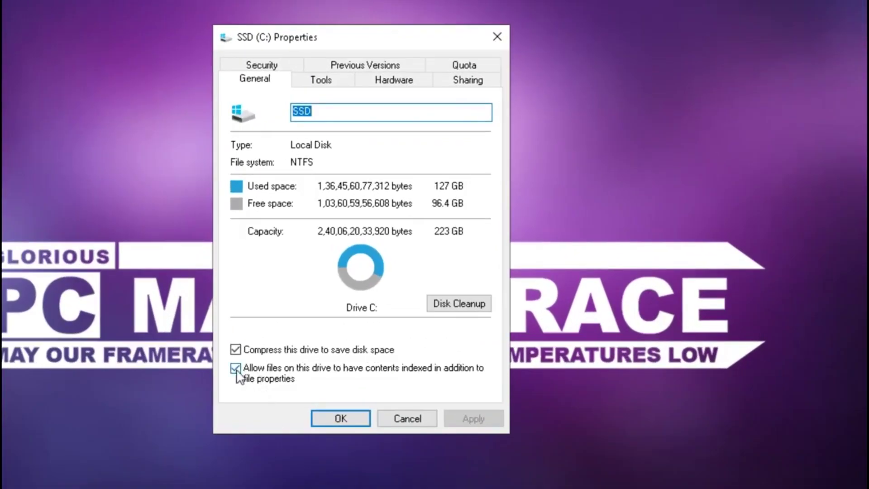
Turn off compression and content indexing for drive C:\, its subfolders and files, granting administrator permission and ignoring all file errors
left_click(236, 368)
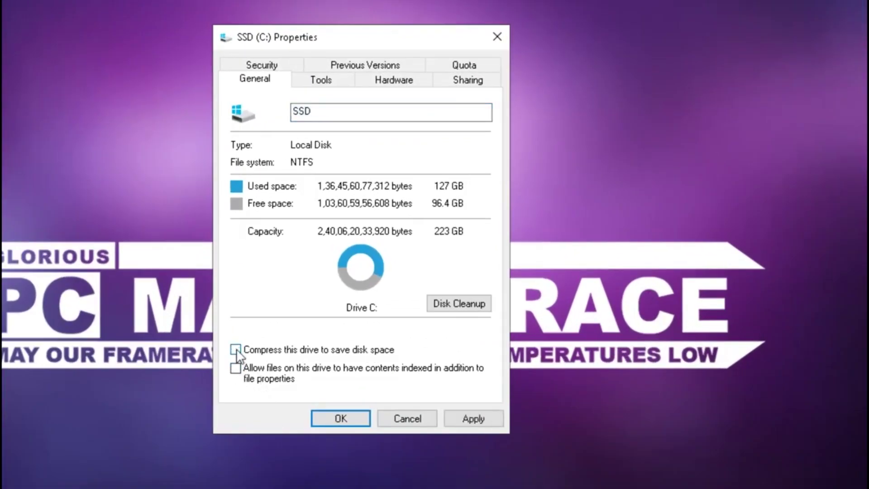
left_click(481, 424)
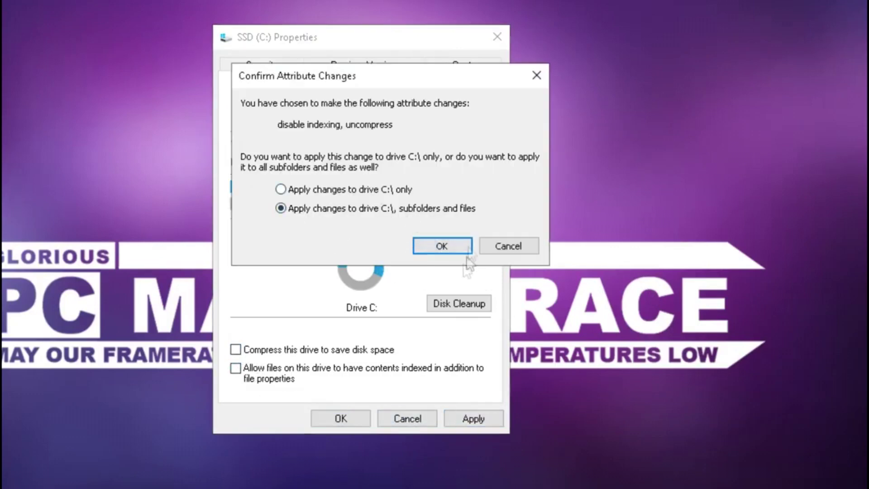
left_click(446, 247)
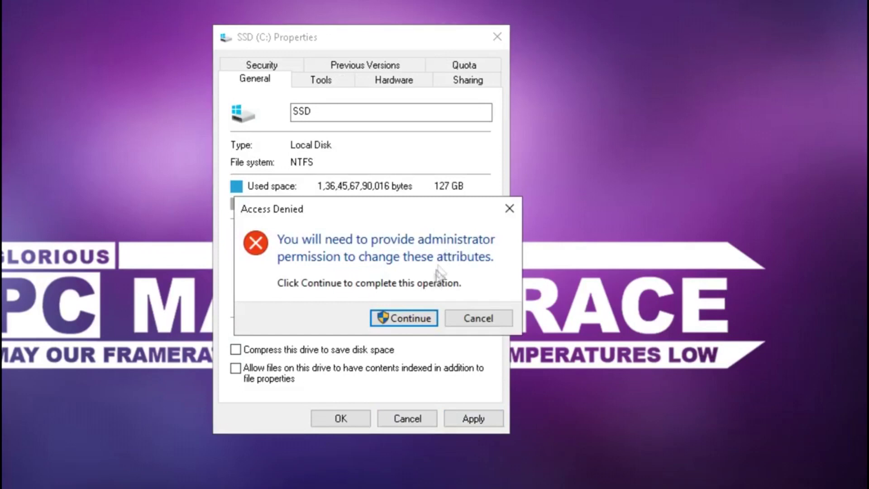
left_click(425, 319)
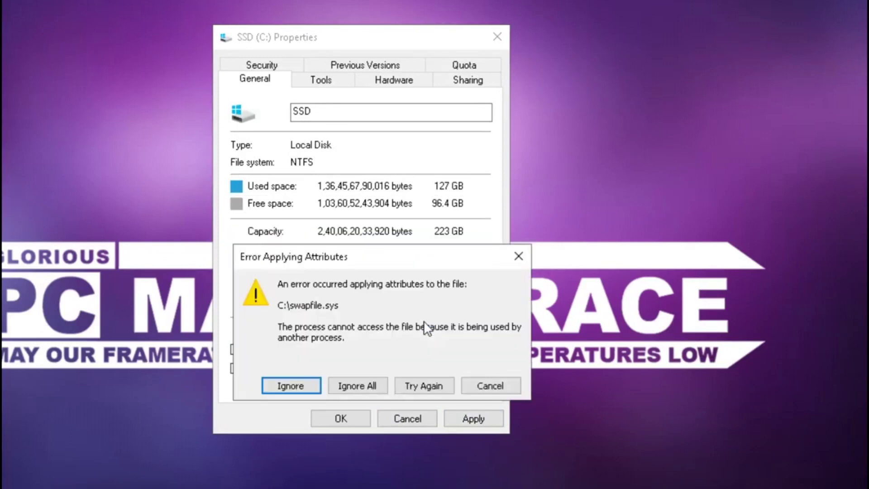
left_click(360, 387)
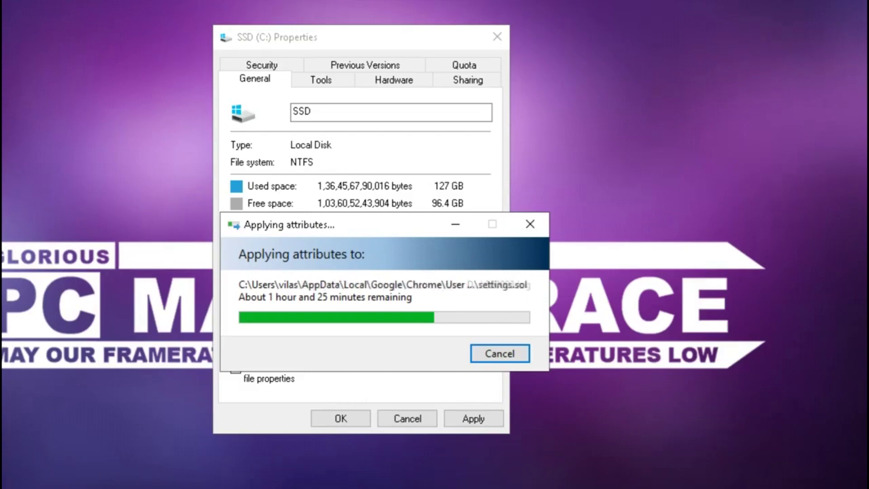
key("alt+Tab")
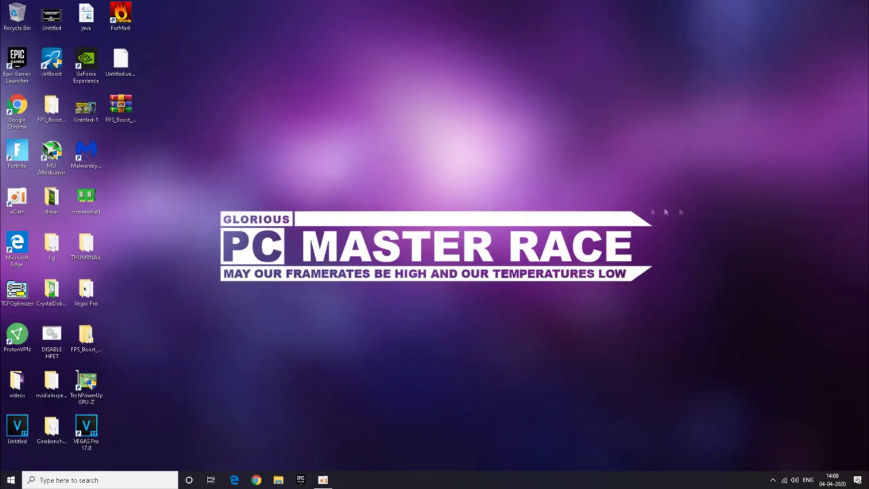
Open the folder C:\Program Files\Epic Games\Fortnite\FortniteGame\Binaries\Win64 in File Explorer
left_click(278, 480)
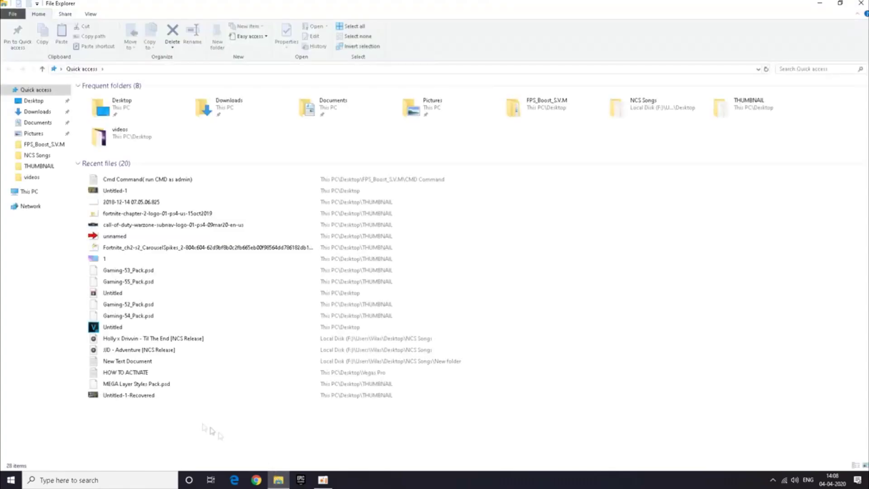
left_click(32, 191)
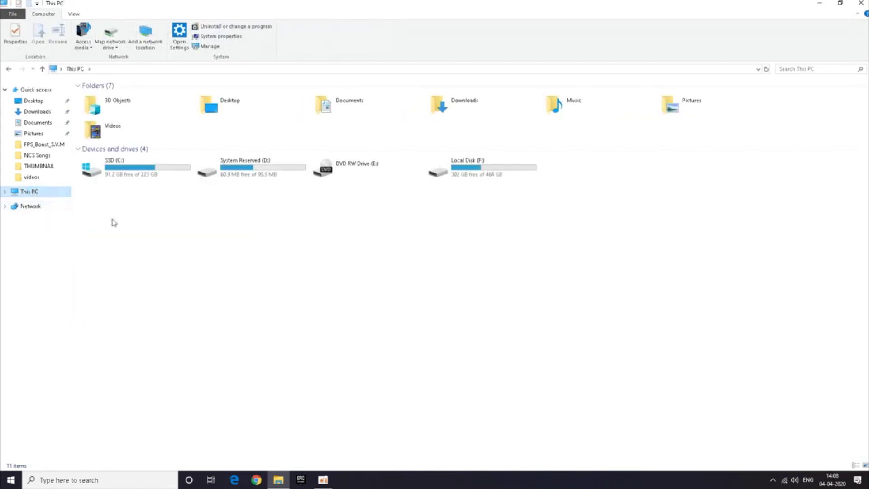
double_click(117, 174)
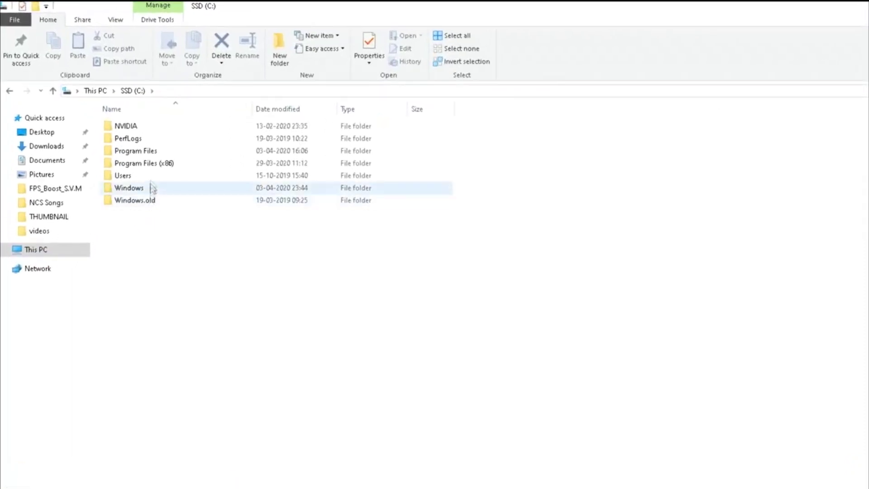
double_click(150, 151)
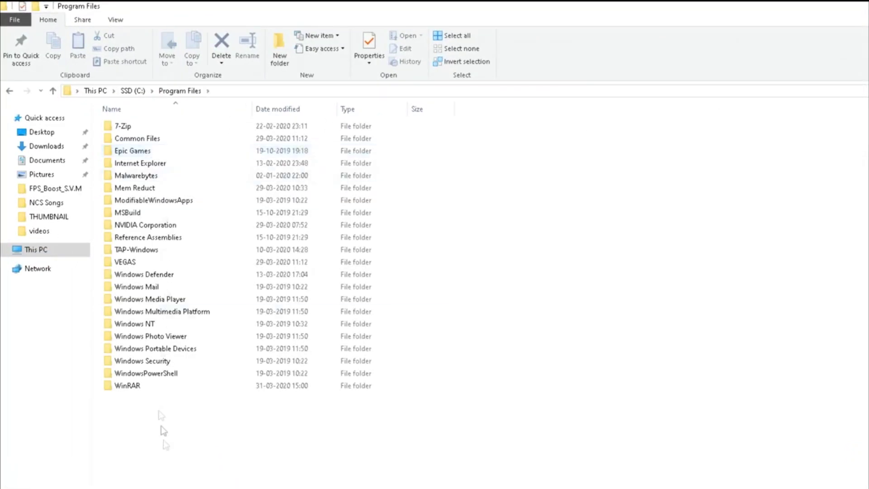
double_click(319, 153)
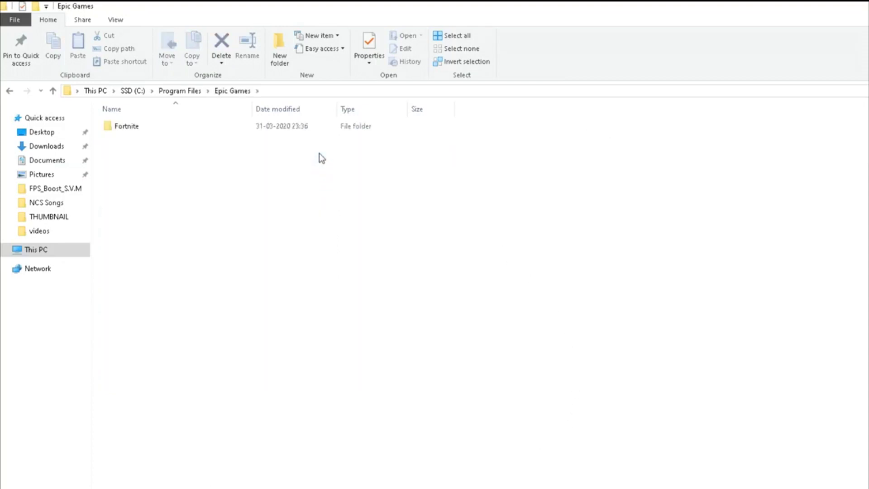
double_click(306, 129)
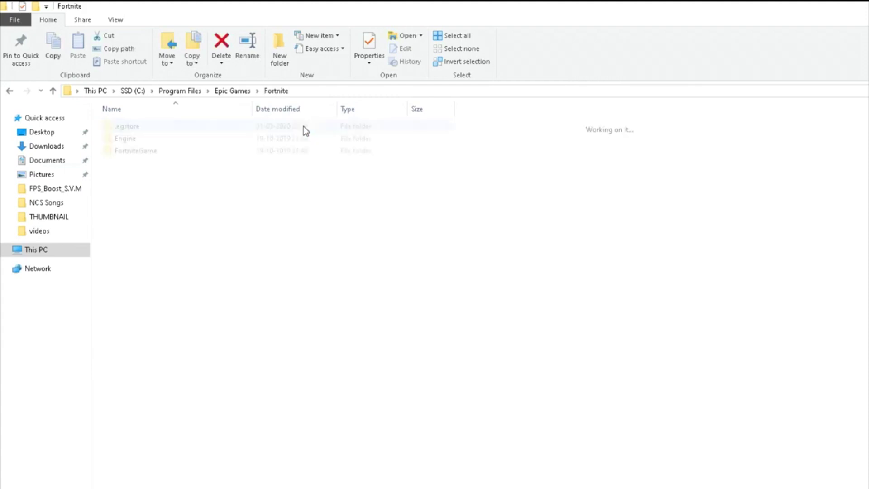
double_click(271, 153)
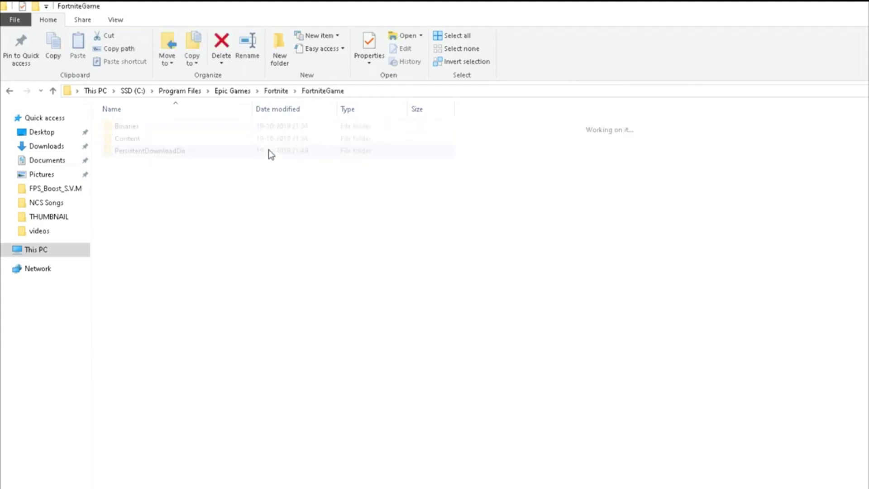
double_click(255, 128)
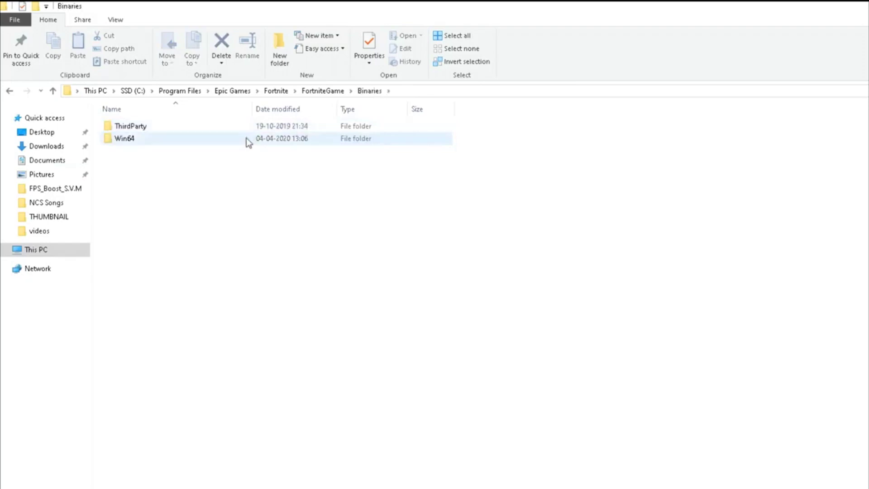
double_click(246, 140)
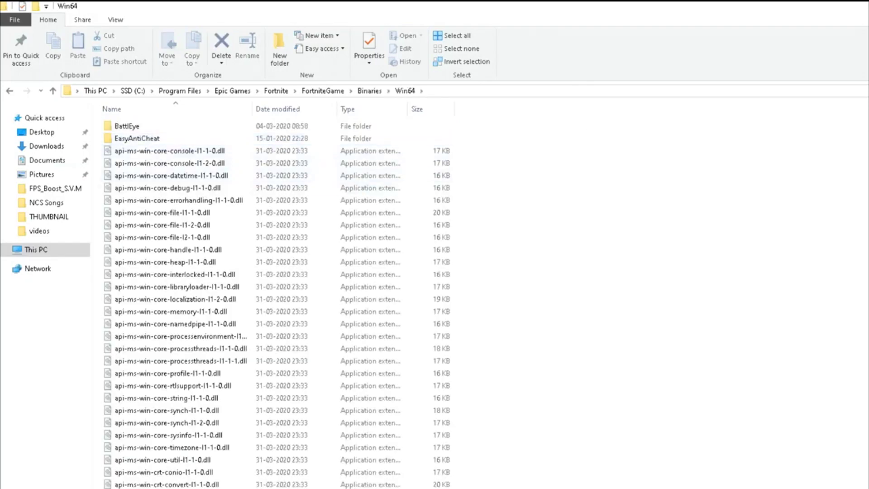
Open the compatibility settings in the properties of the FortniteClient-Win64-Shipping application
scroll(756, 415, "down", 8)
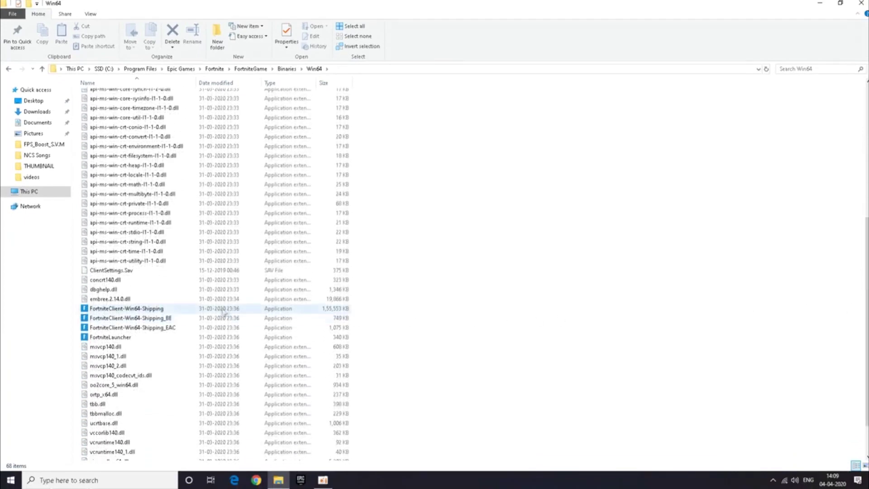
right_click(232, 310)
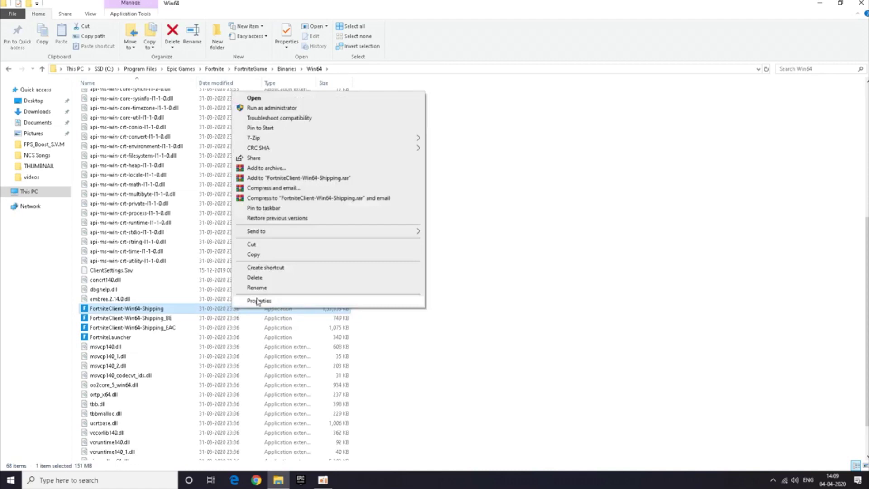
left_click(258, 300)
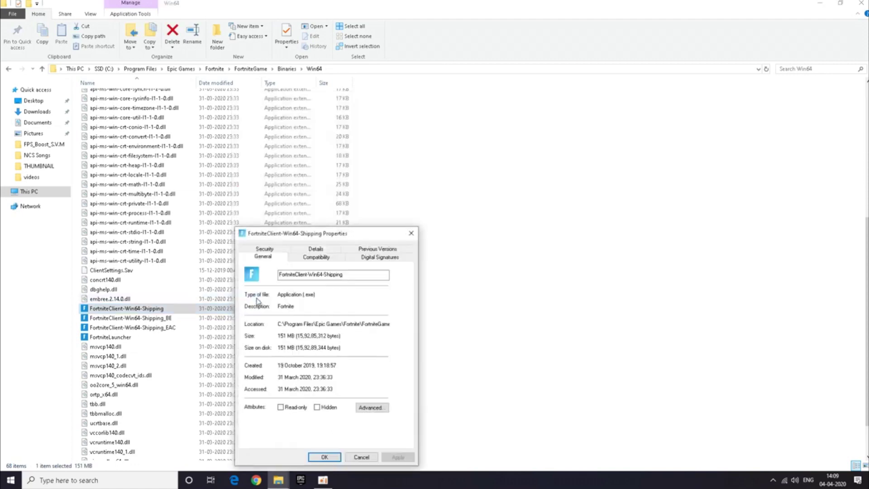
left_click(303, 258)
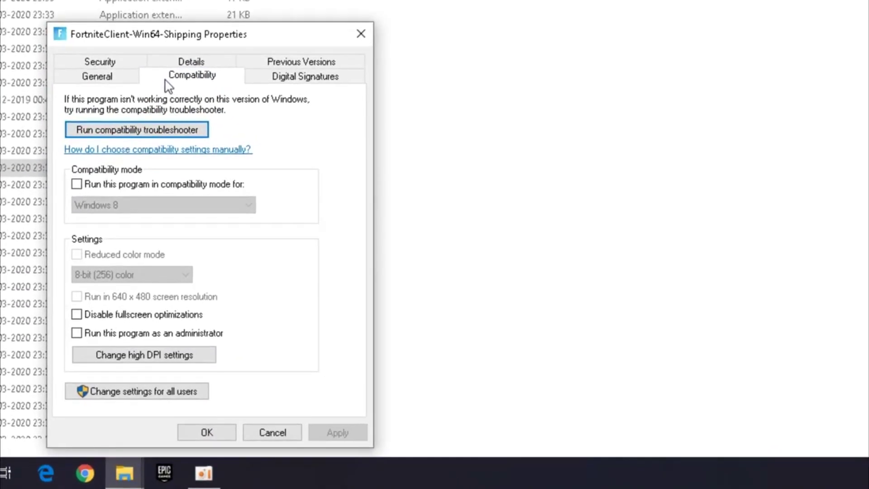
Disable fullscreen optimizations for FortniteClient-Win64-Shipping, override its high DPI scaling with scaling performed by Application, and apply the changes
left_click(77, 315)
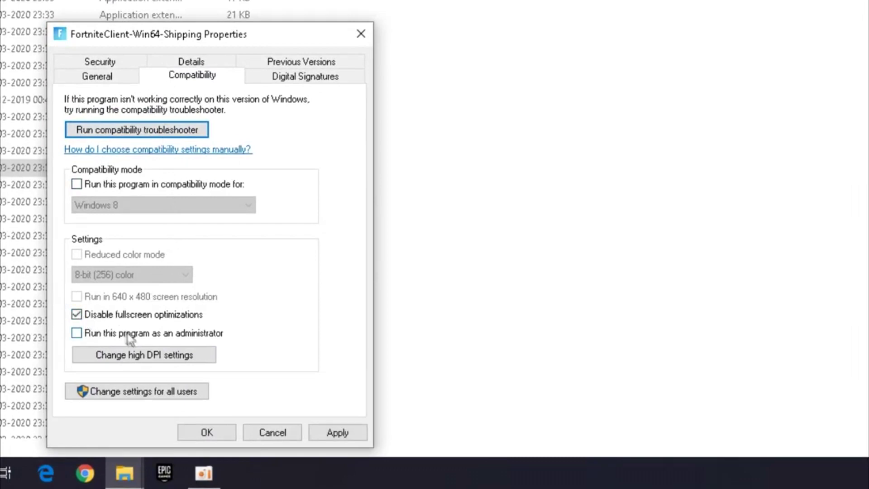
left_click(144, 358)
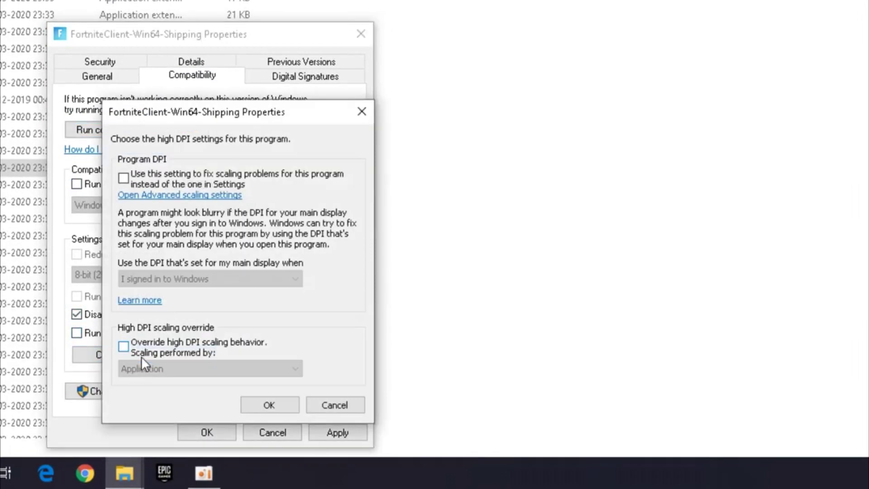
left_click(123, 346)
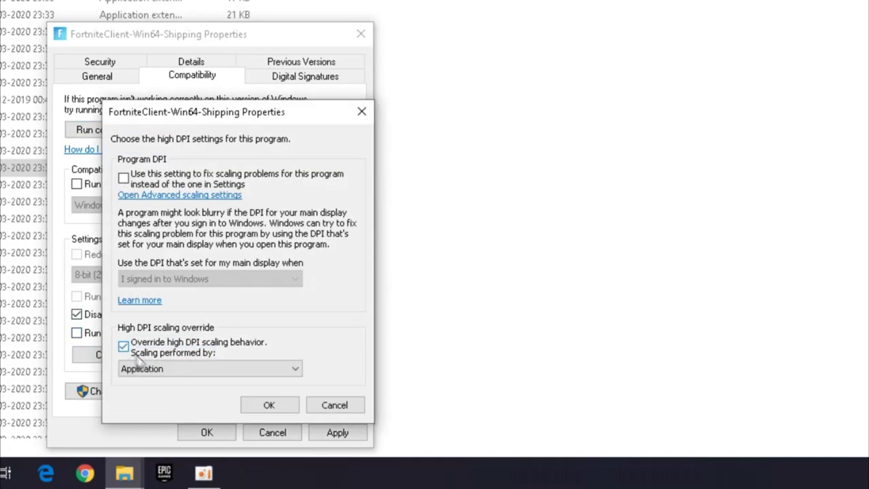
left_click(271, 407)
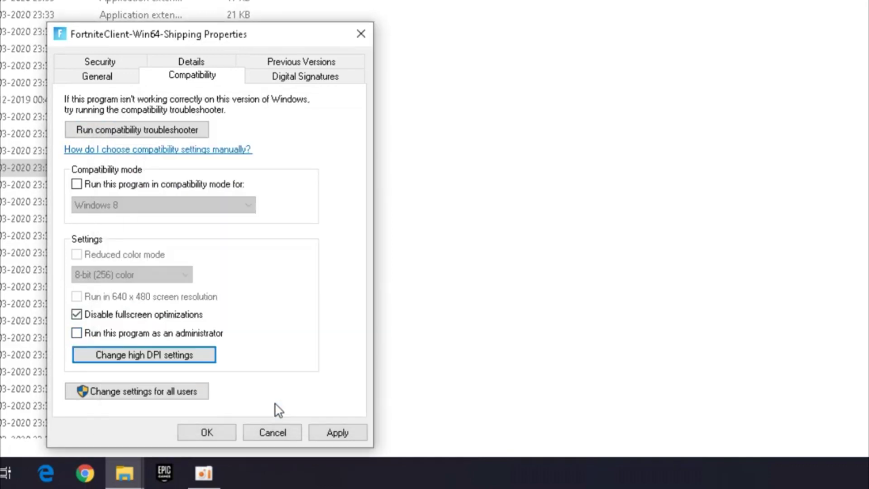
left_click(332, 431)
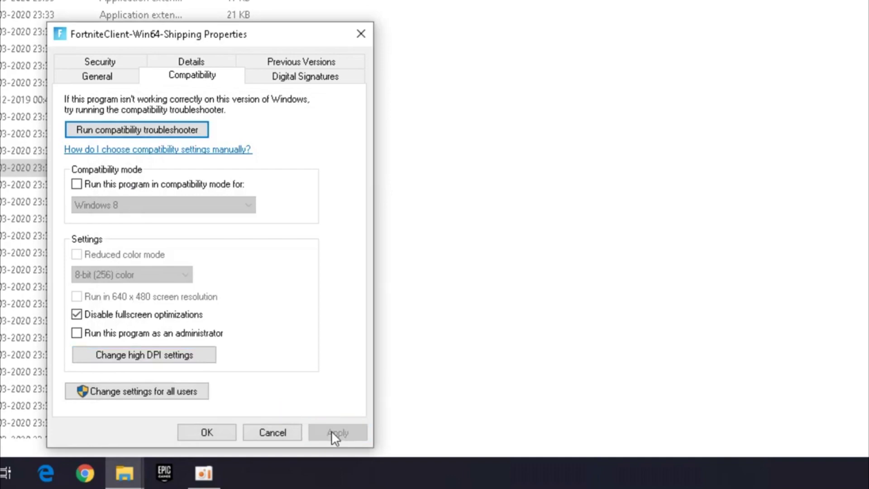
left_click(188, 434)
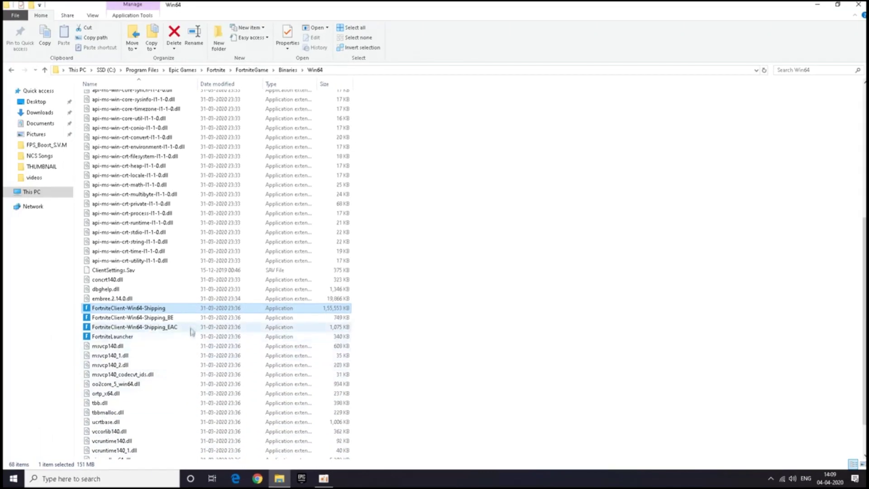
Disable fullscreen optimizations and override high DPI scaling with Application in the compatibility properties of FortniteClient-Win64-Shipping_BE, and apply the changes
right_click(191, 321)
left_click(181, 318)
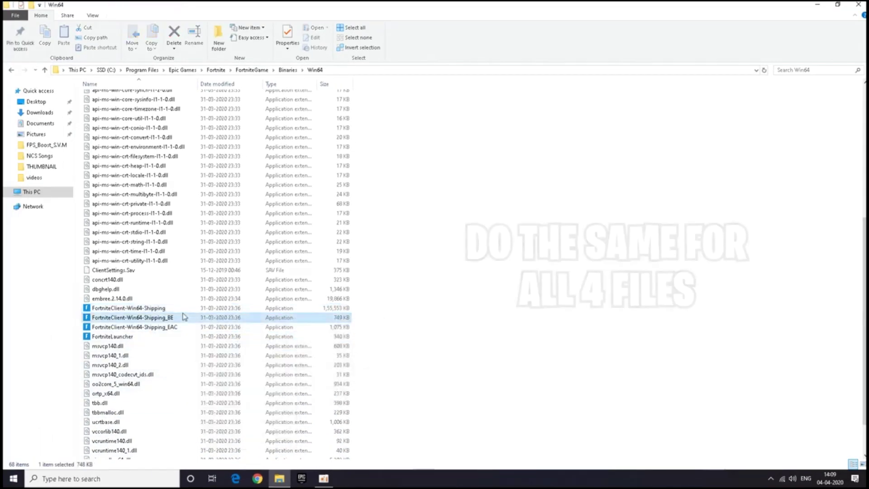
right_click(181, 318)
left_click(239, 309)
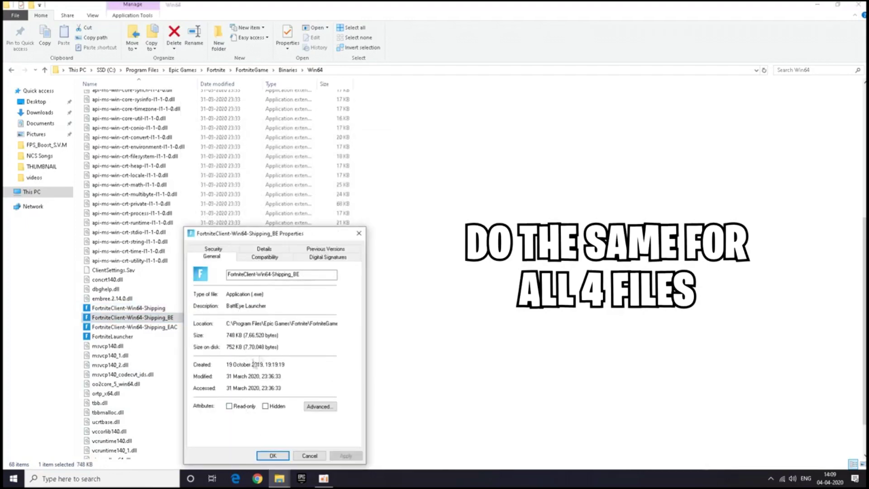
left_click(265, 256)
left_click(201, 391)
left_click(212, 411)
left_click(226, 409)
left_click(227, 408)
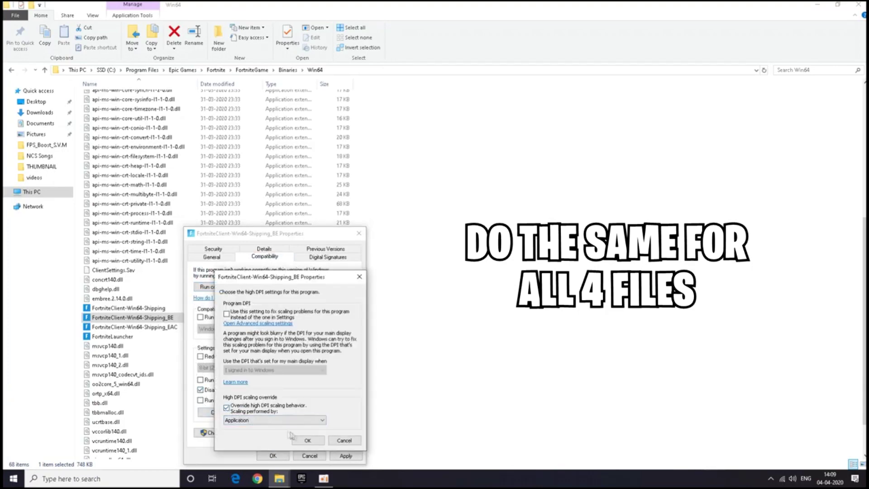
left_click(346, 456)
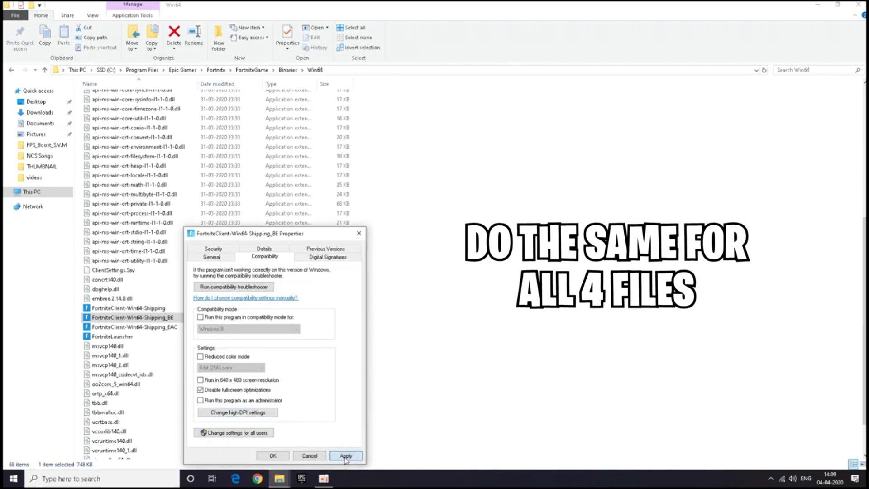
left_click(274, 456)
Disable fullscreen optimizations and override high DPI scaling with Application in the compatibility properties of FortniteClient-Win64-Shipping_EAC, and apply the changes
right_click(178, 327)
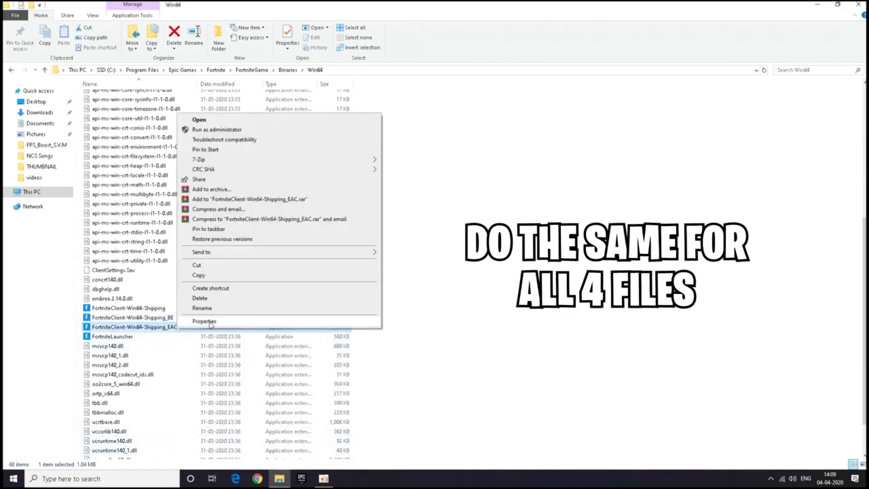
left_click(209, 321)
left_click(260, 258)
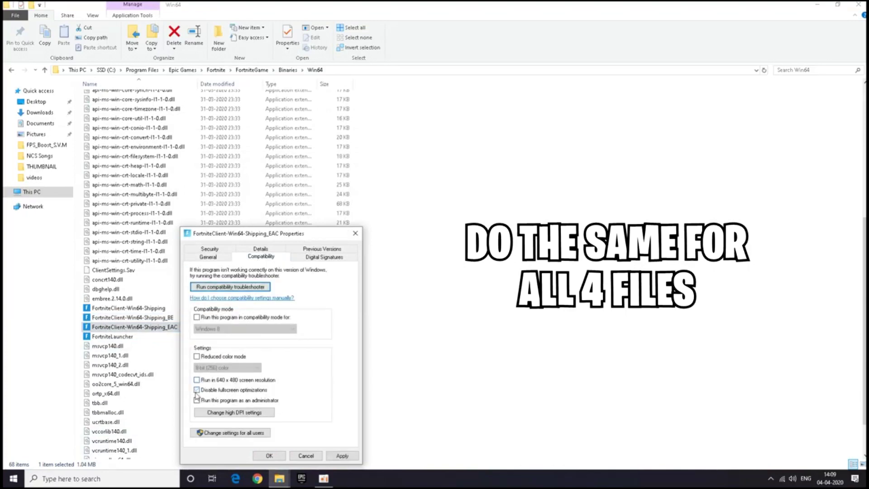
left_click(235, 416)
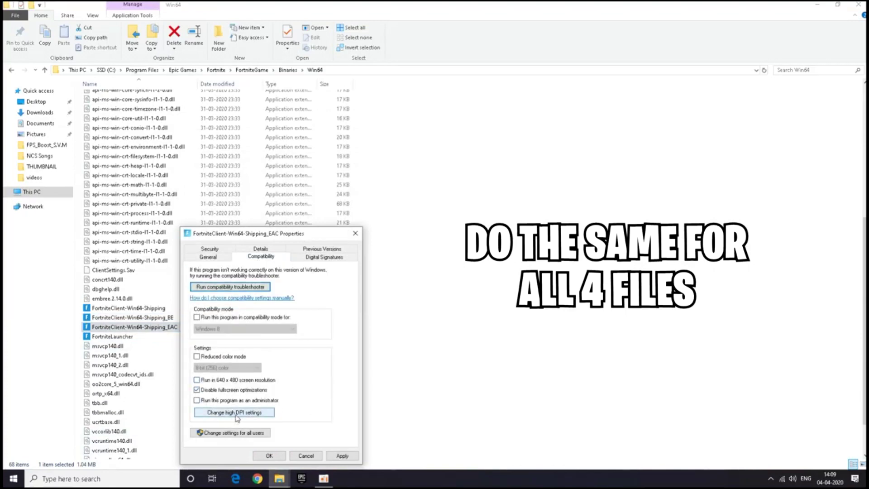
left_click(225, 409)
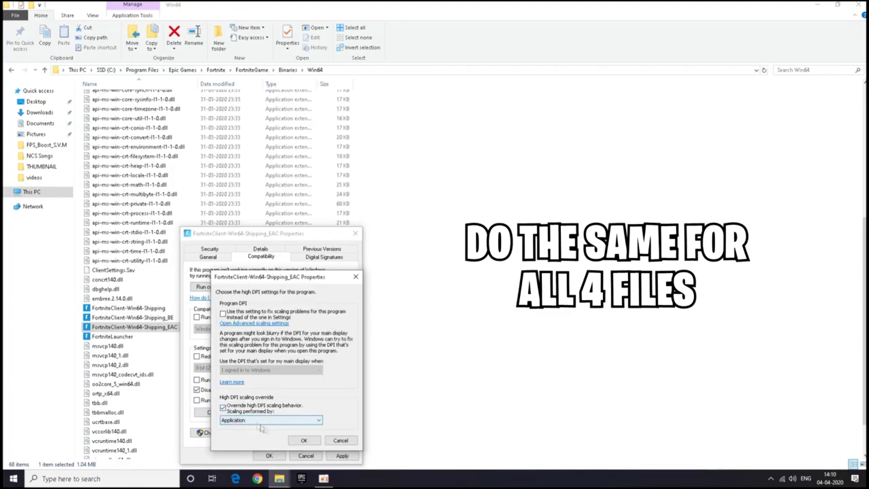
left_click(302, 441)
left_click(341, 457)
left_click(269, 455)
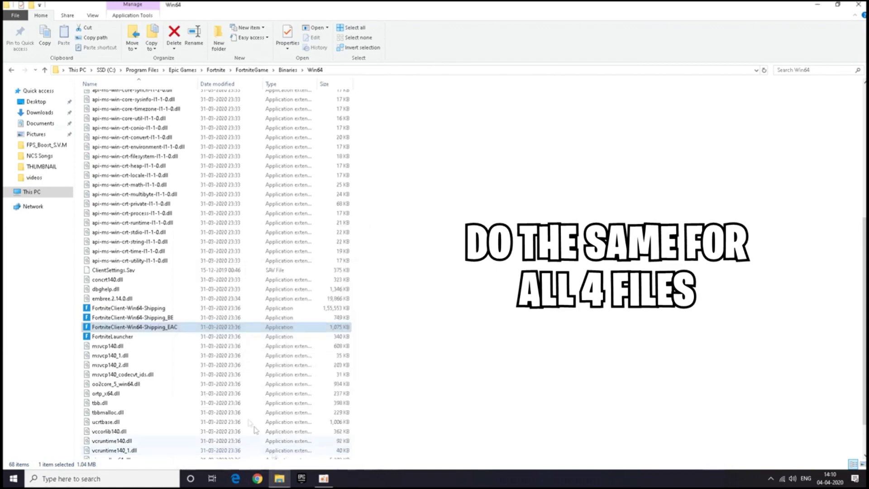
Disable fullscreen optimizations and override high DPI scaling with Application in the compatibility properties of FortniteLauncher, and apply the changes
right_click(210, 334)
right_click(169, 339)
left_click(148, 336)
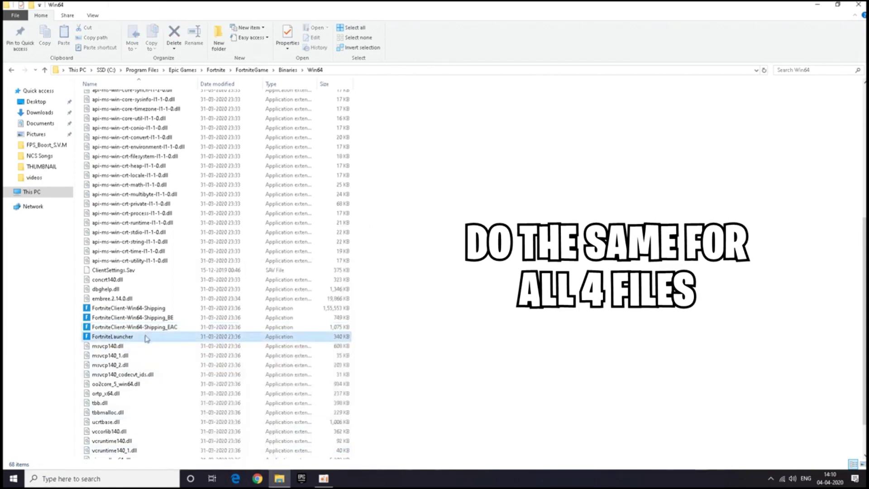
right_click(146, 337)
left_click(185, 327)
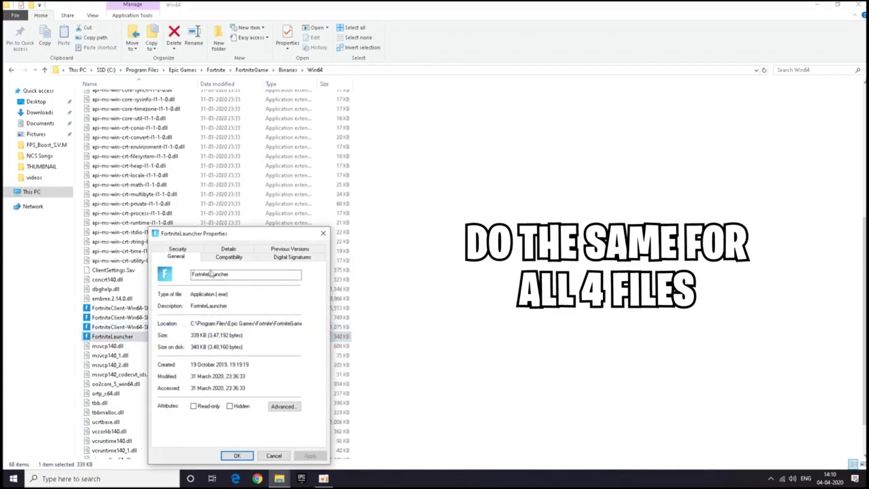
left_click(230, 257)
left_click(190, 391)
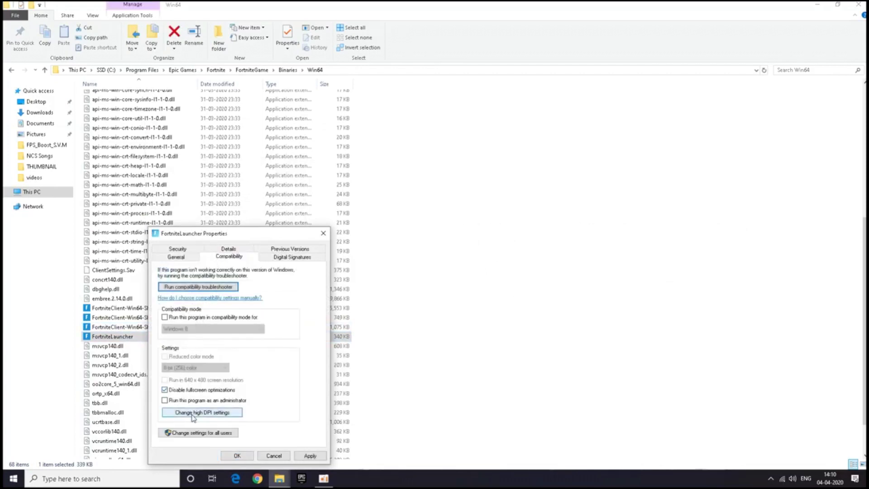
left_click(193, 413)
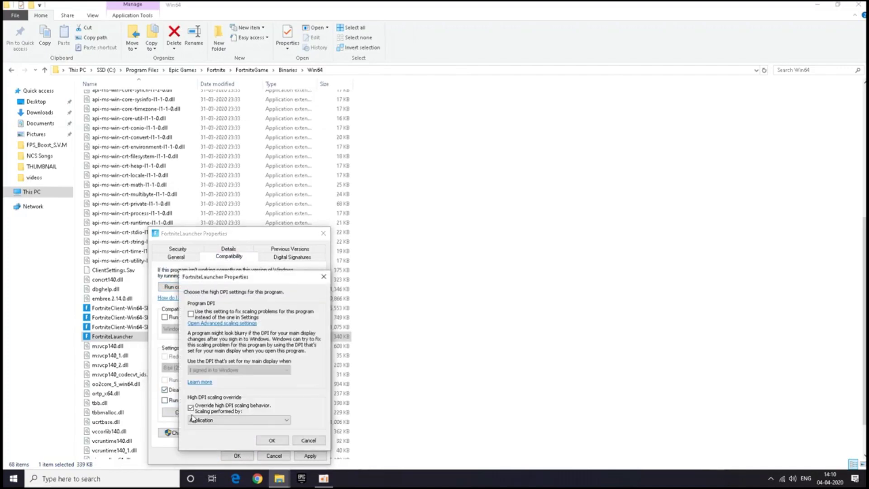
left_click(272, 441)
left_click(309, 455)
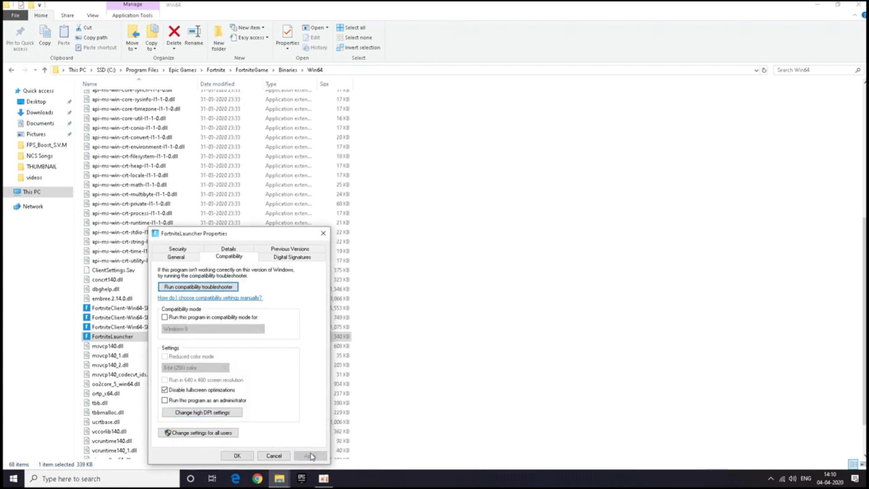
left_click(237, 456)
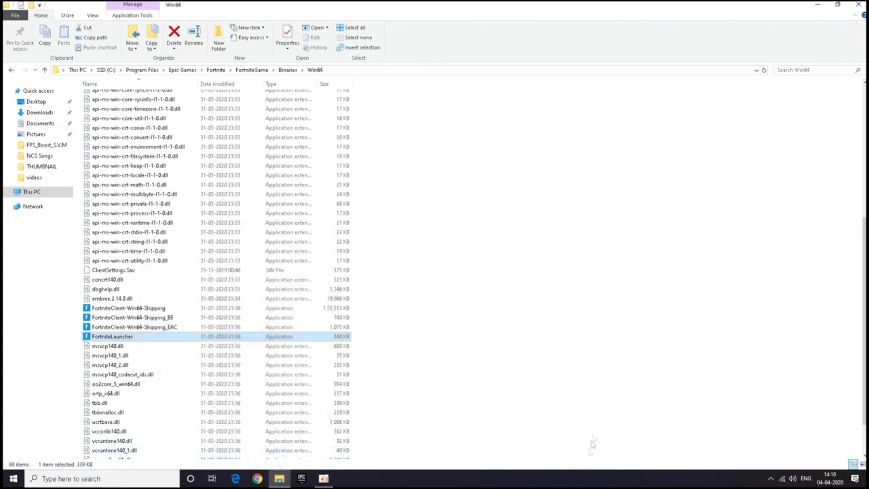
Close the File Explorer window and open Registry Editor by running regedit
left_click(854, 8)
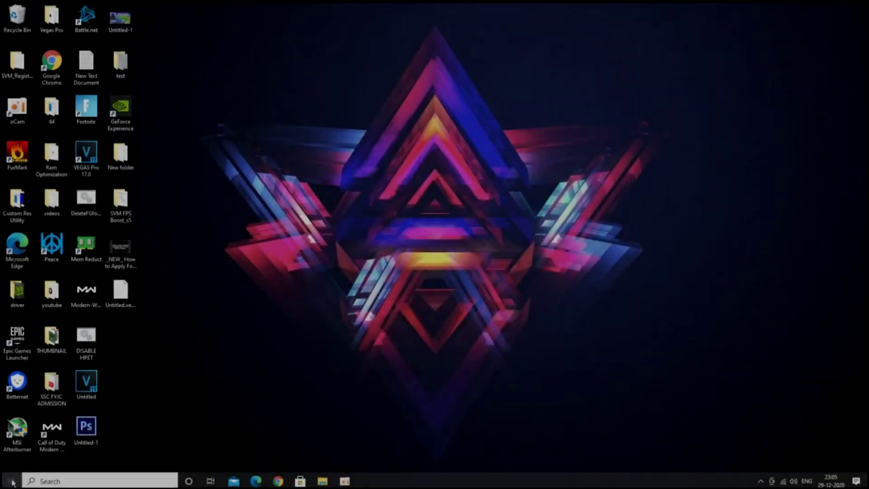
right_click(11, 480)
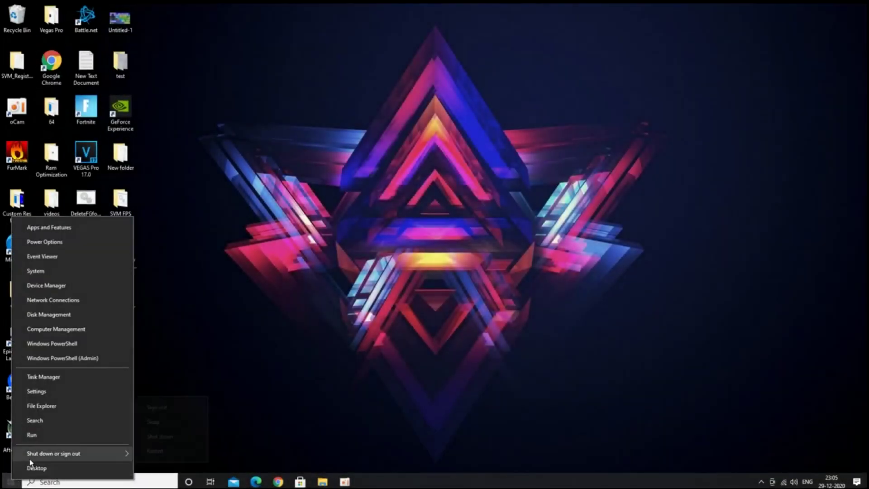
left_click(38, 451)
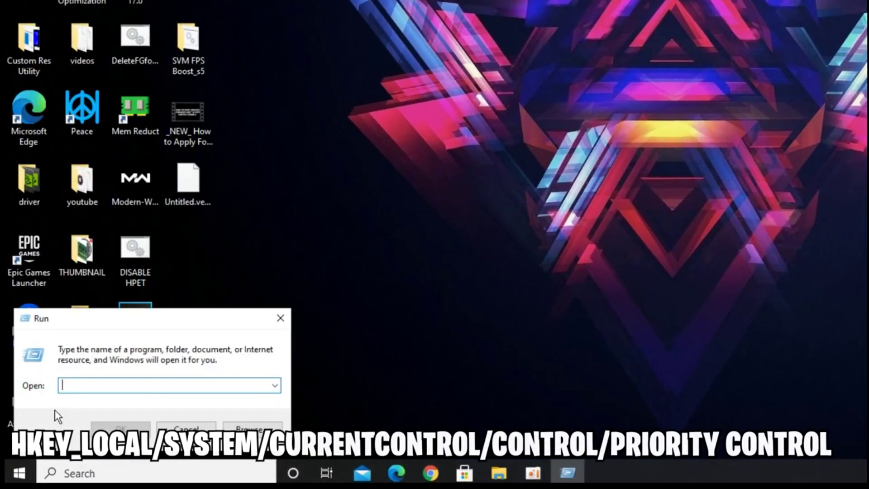
type("regedit")
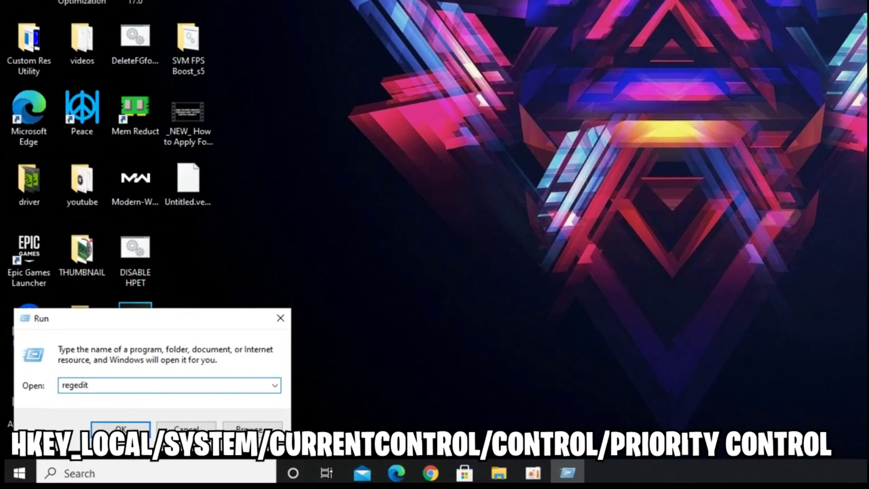
key("Return")
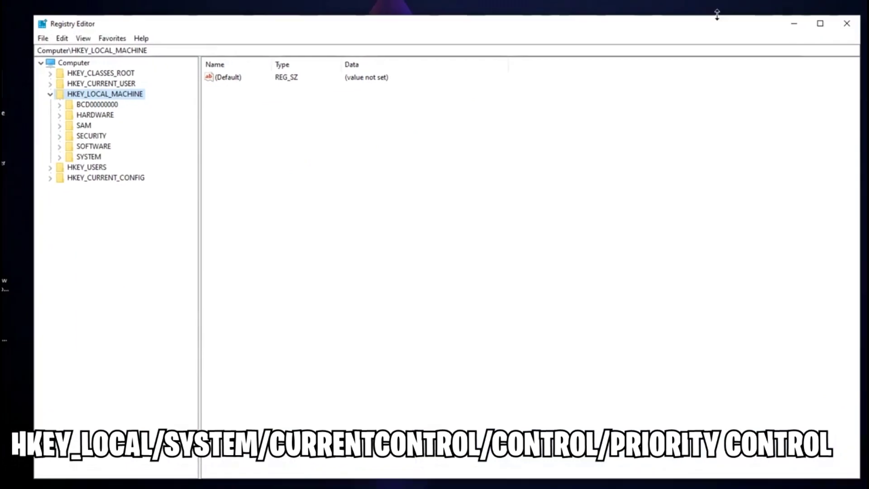
Open the registry key HKEY_LOCAL_MACHINE\SYSTEM\CurrentControlSet\Control\PriorityControl
left_click(39, 95)
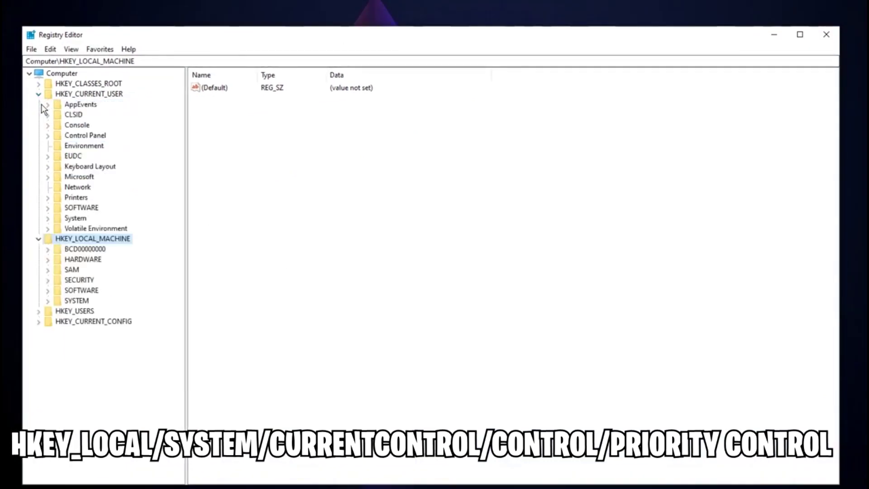
left_click(39, 94)
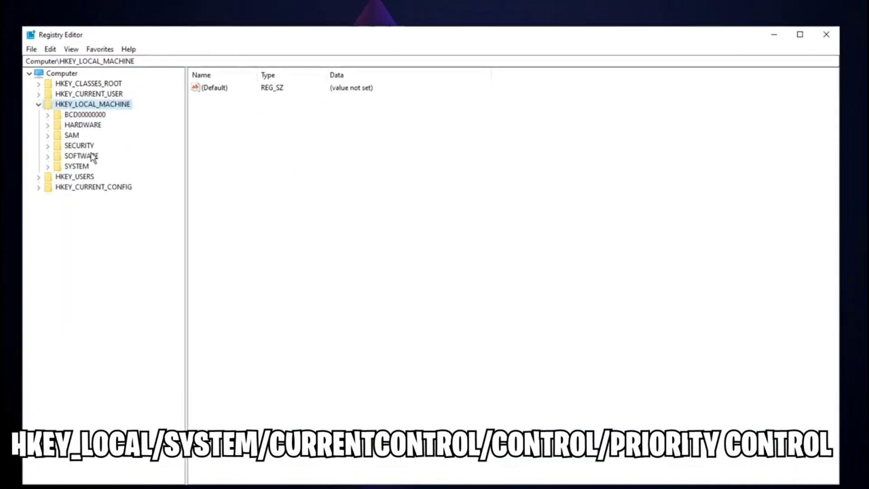
left_click(47, 166)
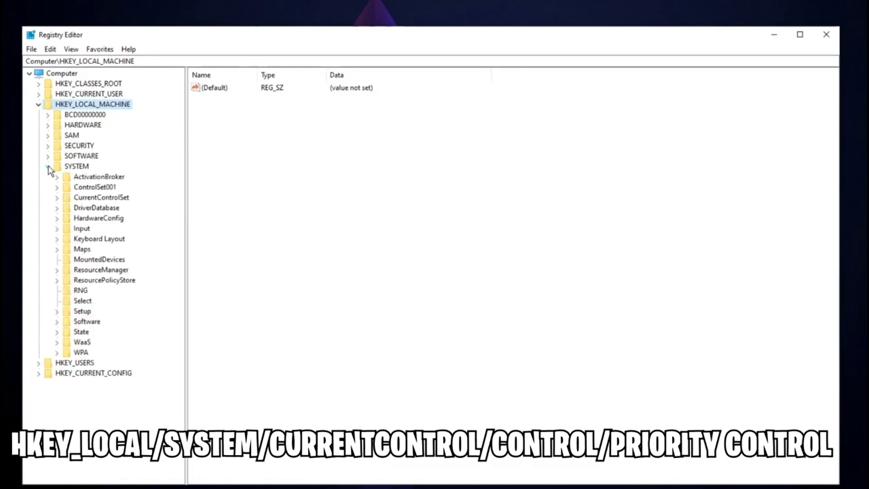
left_click(103, 199)
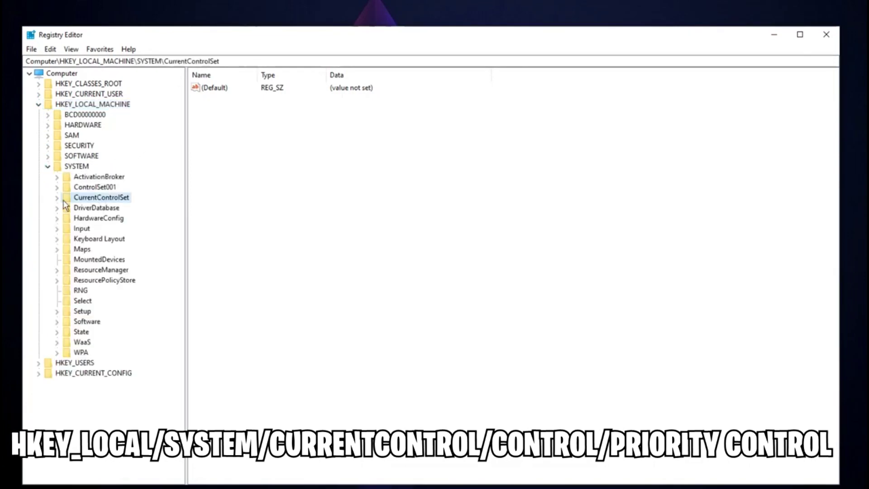
left_click(57, 198)
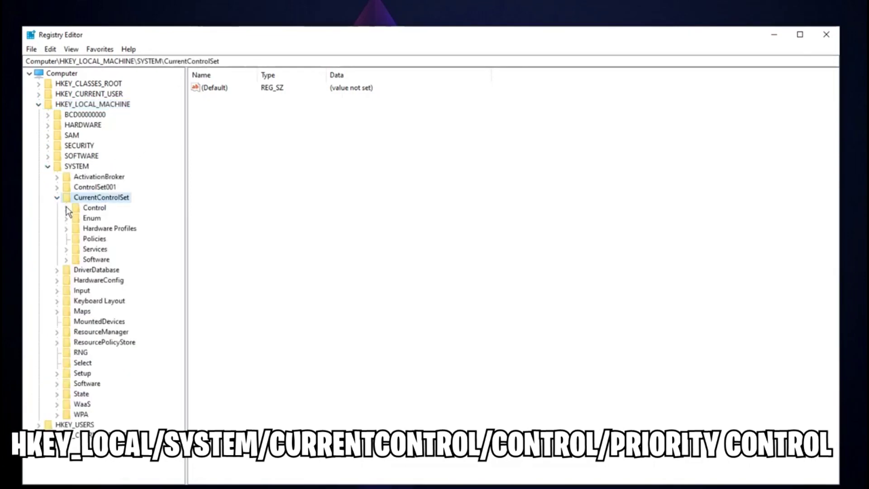
left_click(67, 207)
left_click_drag(179, 156, 167, 295)
left_click(93, 290)
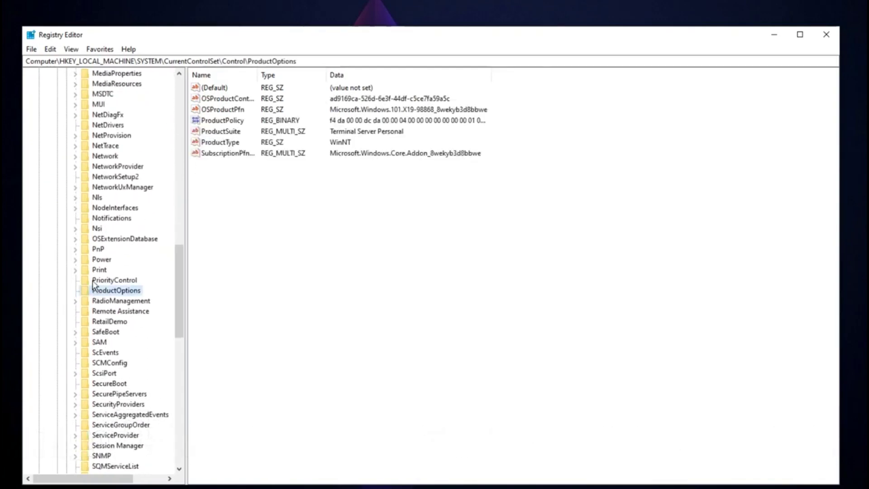
left_click(94, 282)
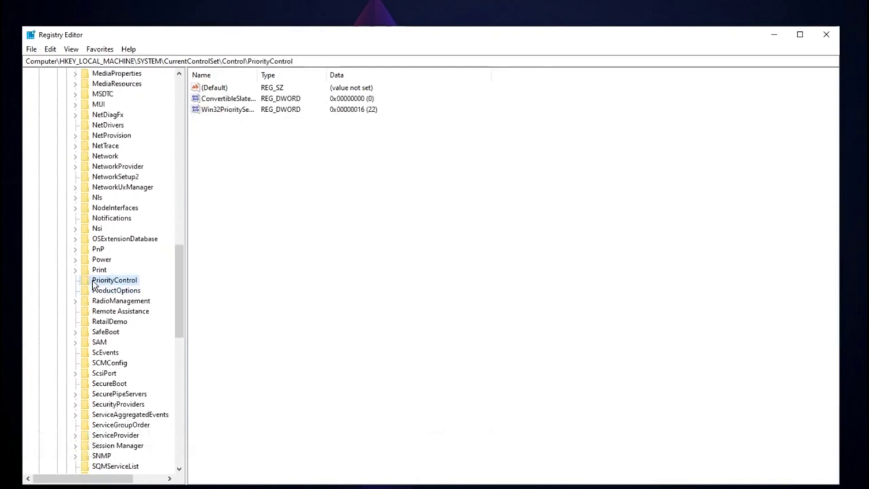
Set the value data of Win32PrioritySeparation to 28 in hexadecimal base
double_click(235, 116)
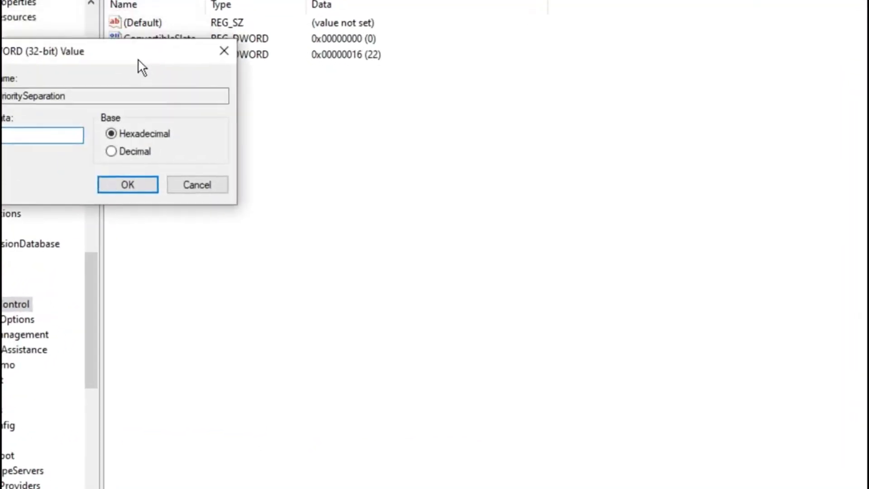
left_click_drag(523, 272, 509, 263)
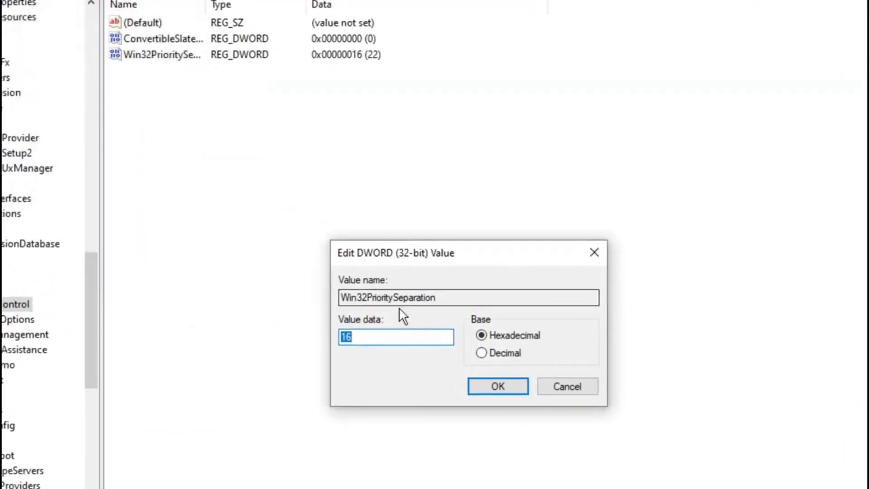
type("28")
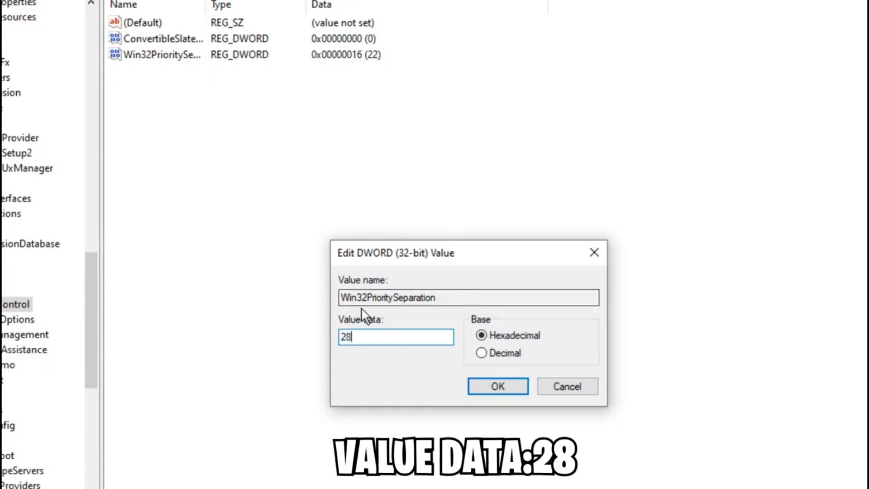
left_click(498, 387)
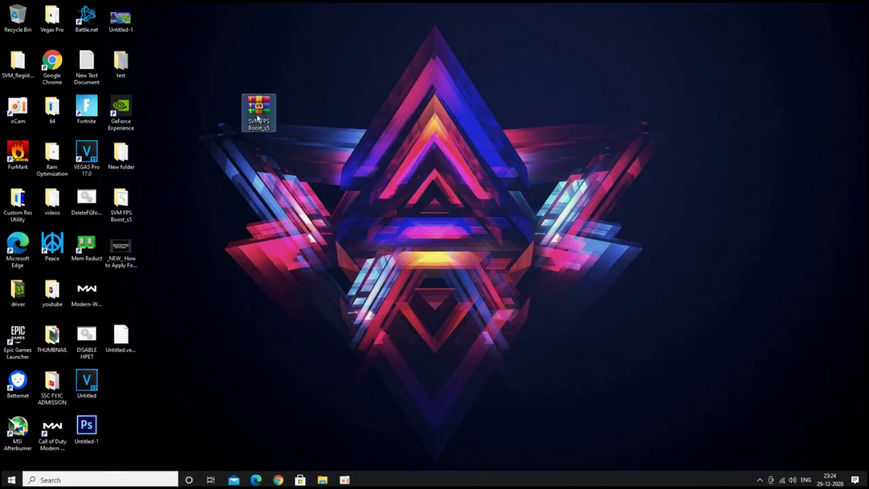
Extract the SVM FPS Boost_s5 archive onto the desktop and place the extracted folder just below the archive
right_click(258, 118)
left_click(310, 168)
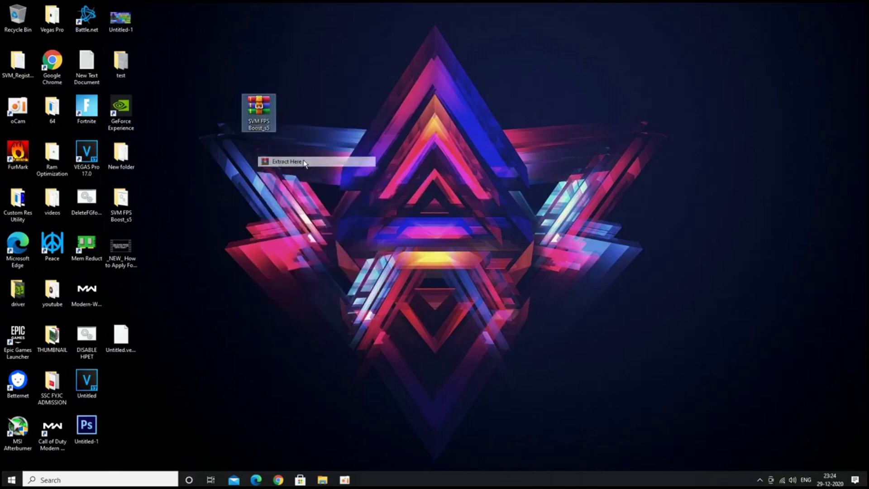
left_click(419, 286)
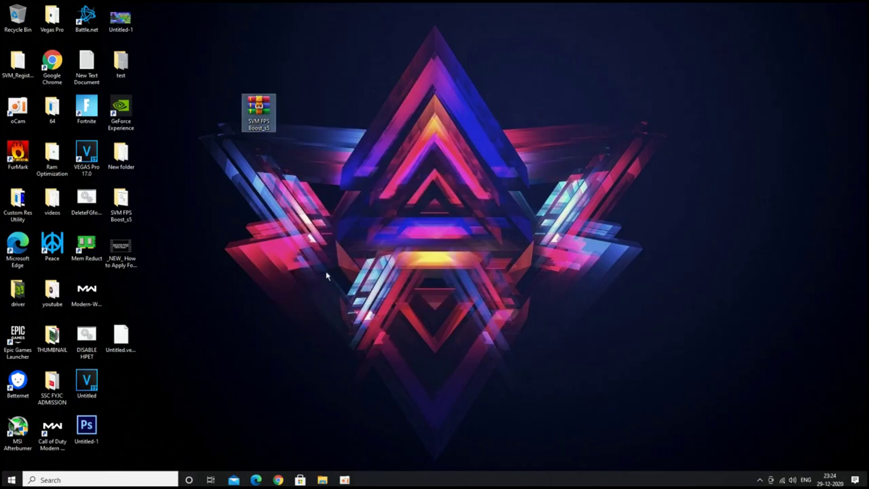
left_click_drag(122, 201, 262, 167)
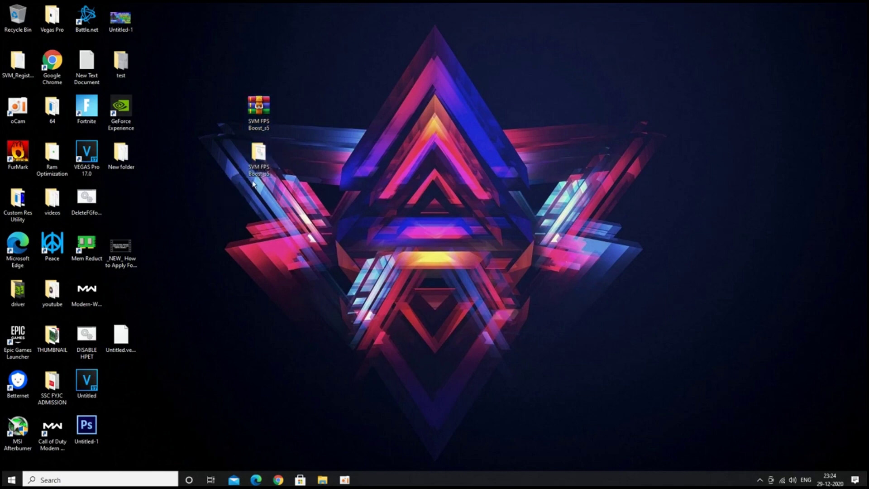
Run MSI Mode Tool as administrator from the 1)Msi Mode Tool folder inside SVM FPS Boost_s5
double_click(258, 157)
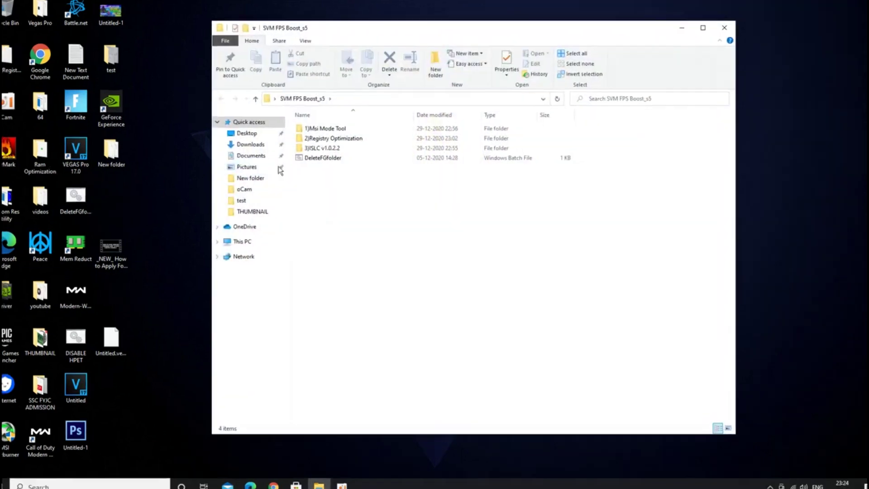
left_click(384, 109)
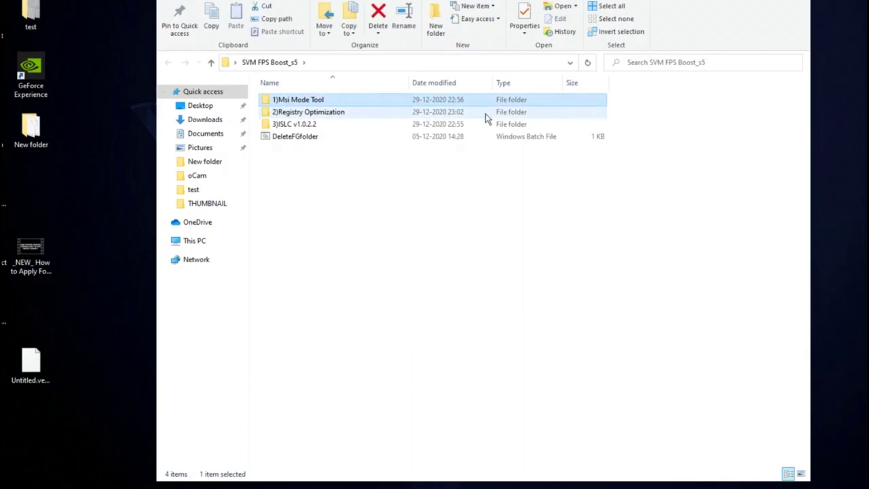
double_click(481, 96)
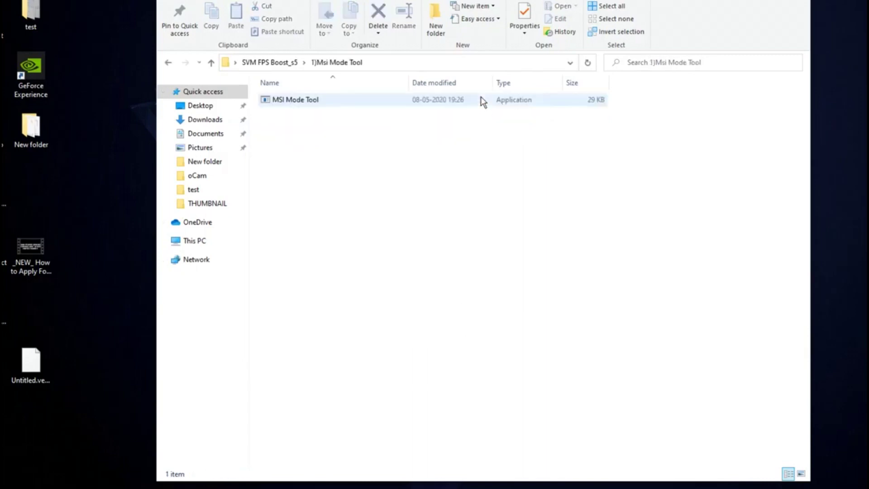
left_click(504, 101)
right_click(503, 101)
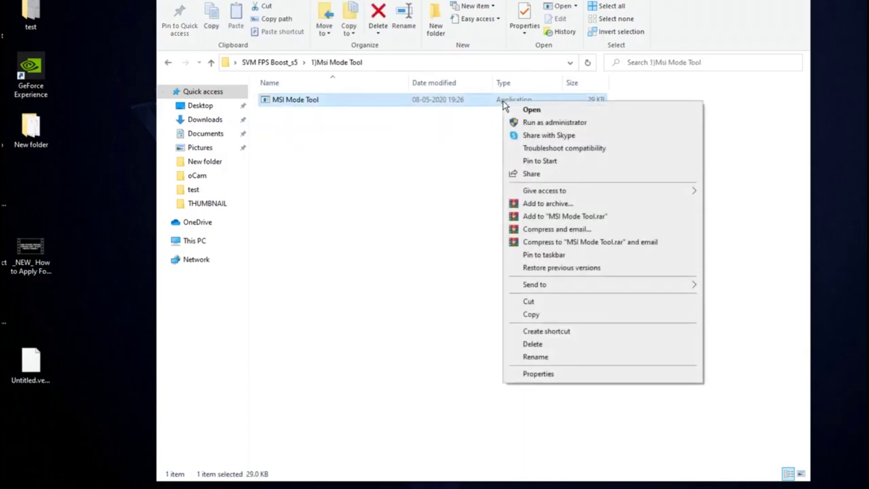
left_click(528, 121)
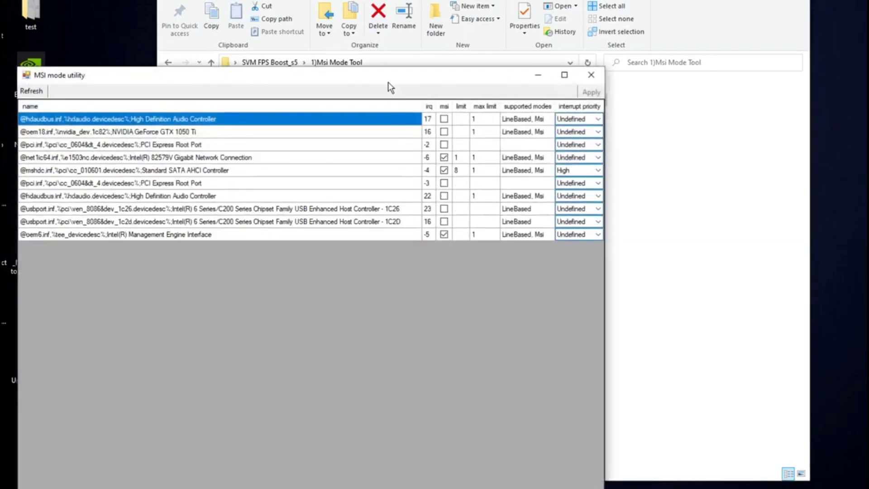
left_click_drag(387, 82, 531, 15)
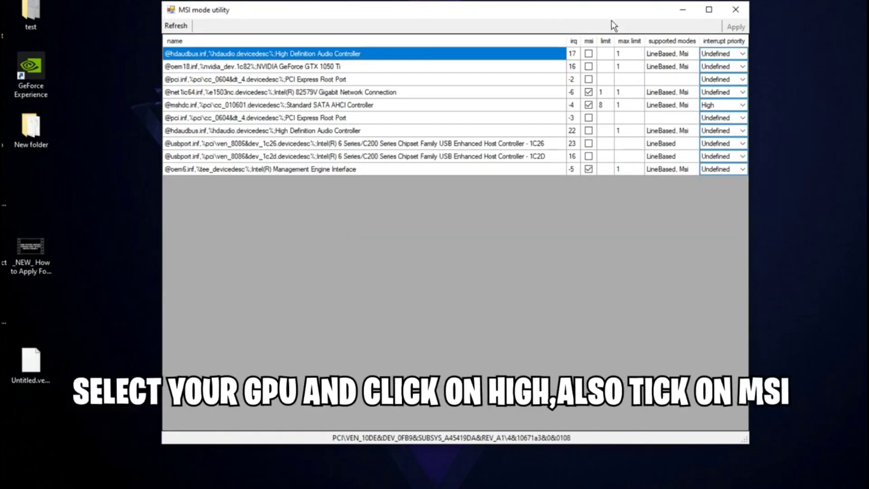
Set the NVIDIA GeForce GTX 1050 Ti to High interrupt priority with msi enabled, apply the changes and close the utility
left_click(327, 67)
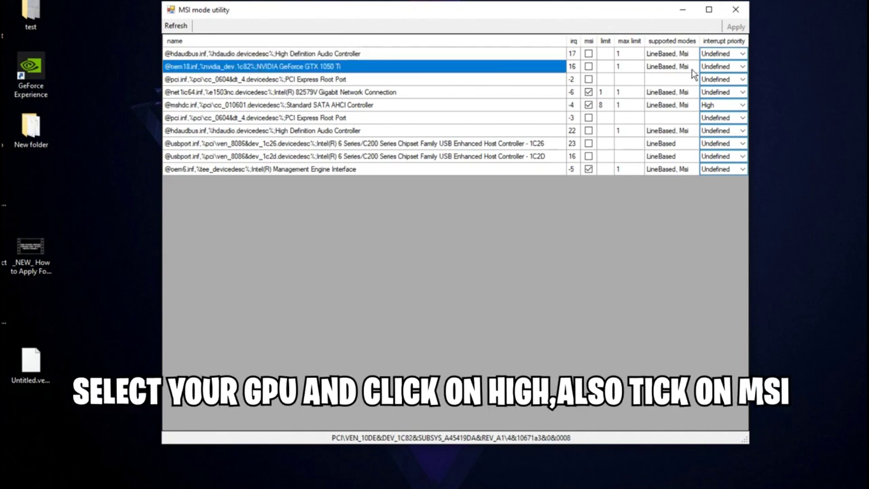
left_click(717, 68)
left_click(718, 67)
left_click(717, 100)
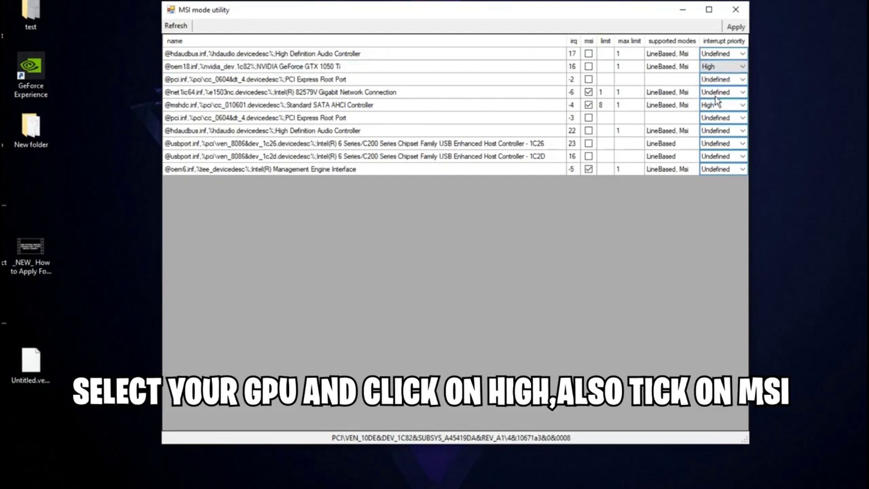
left_click(589, 67)
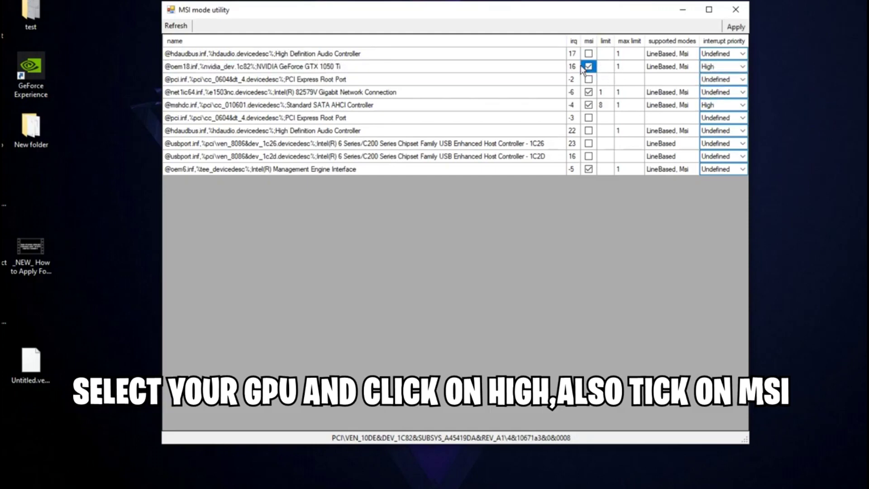
left_click(734, 28)
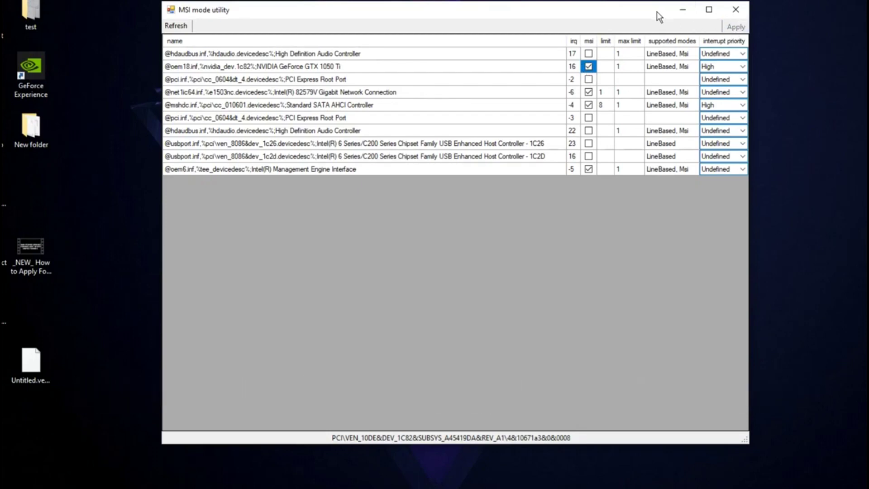
left_click(741, 10)
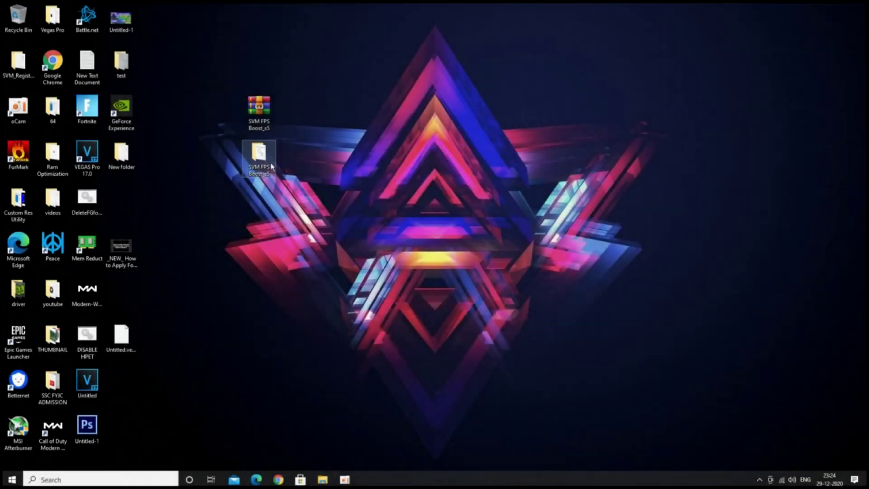
Open the Nvidia Gpu folder in SVM FPS Boost_s5 under 2)Registry Optimization and GPU Optimization
double_click(271, 163)
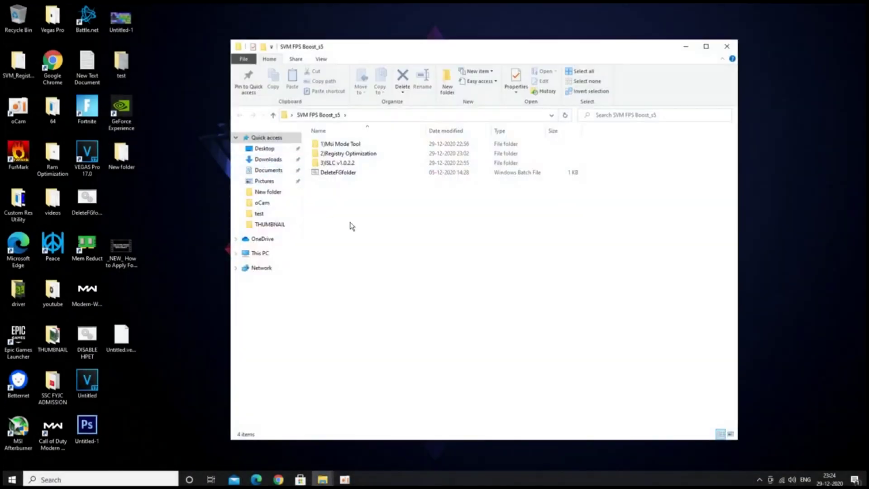
left_click(365, 156)
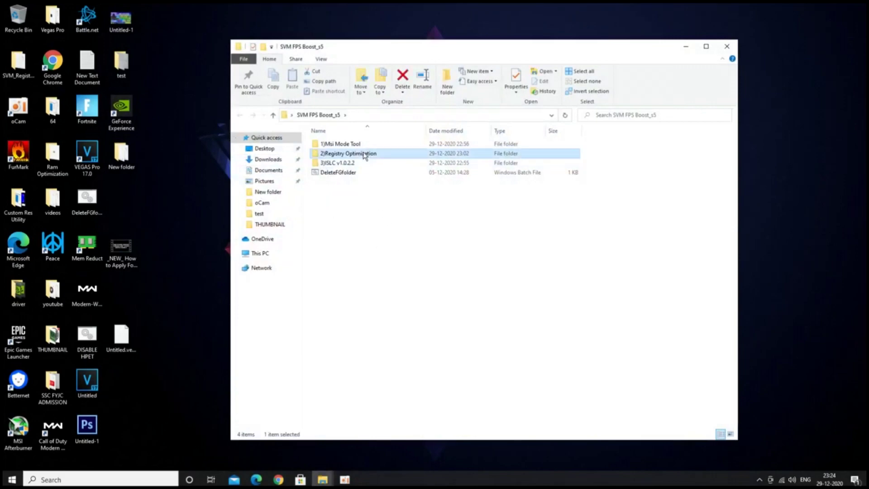
double_click(461, 157)
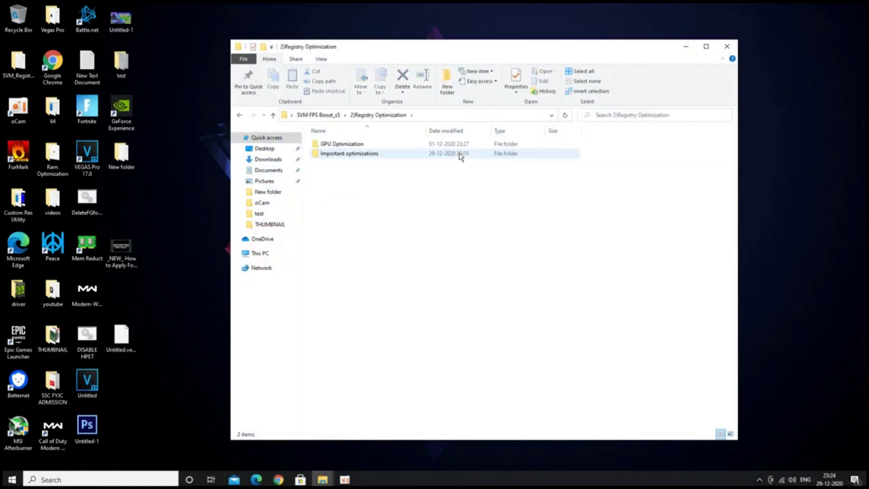
left_click(425, 145)
double_click(425, 145)
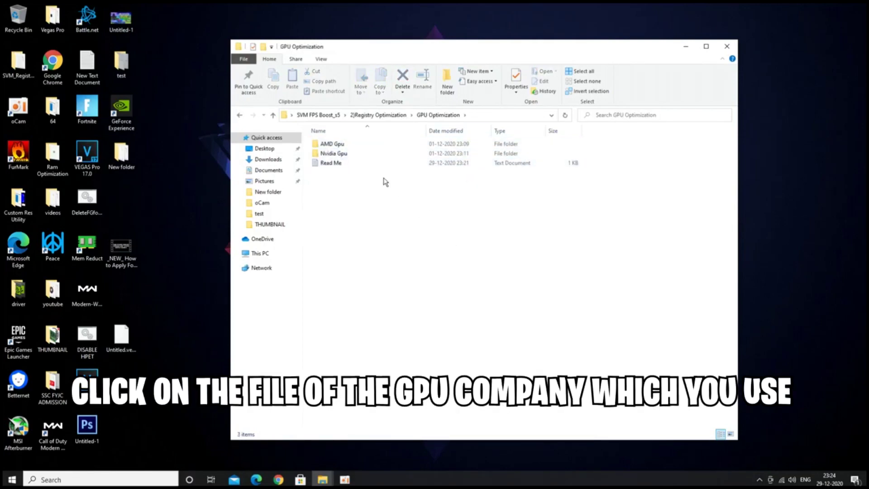
left_click(357, 159)
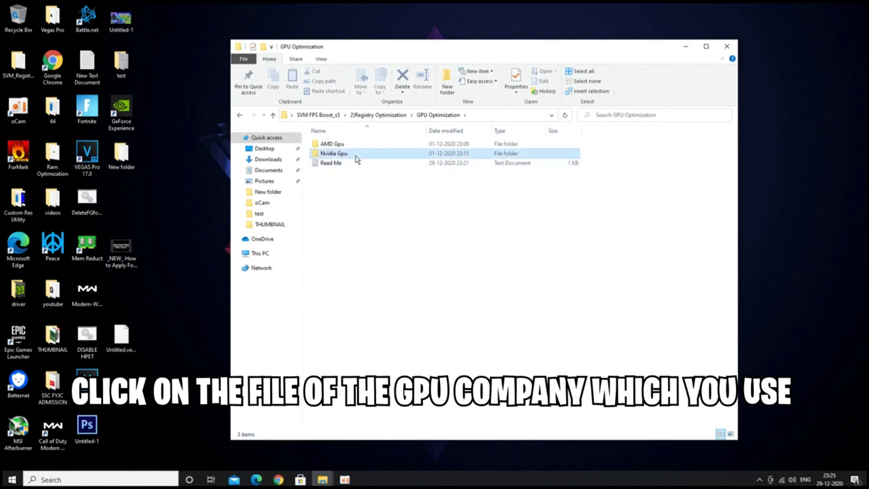
double_click(392, 155)
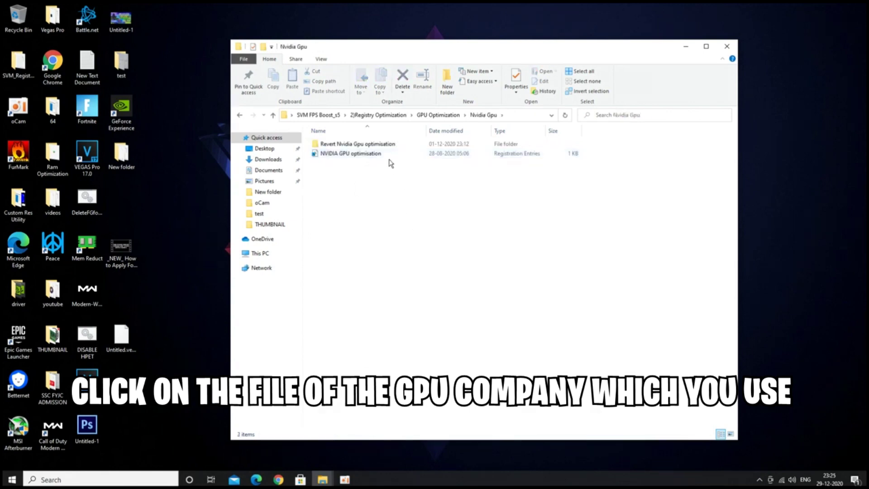
Add the NVIDIA GPU optimisation registration entries to the registry
left_click(387, 156)
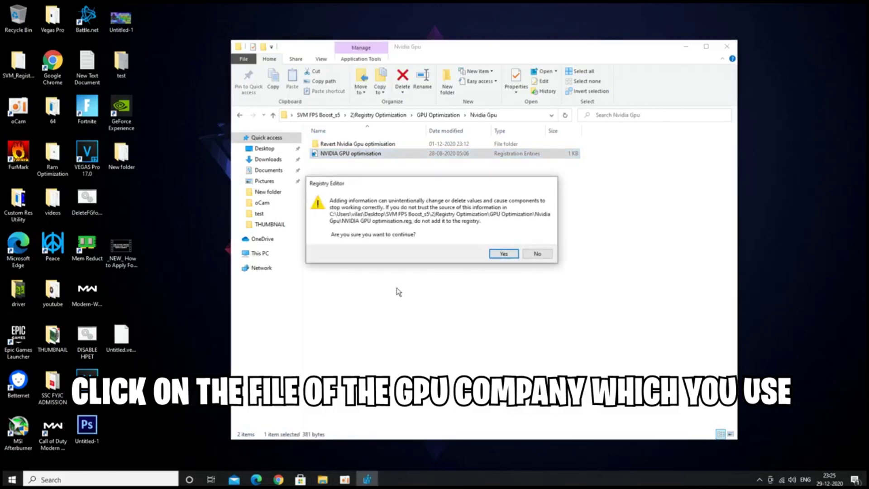
left_click(506, 253)
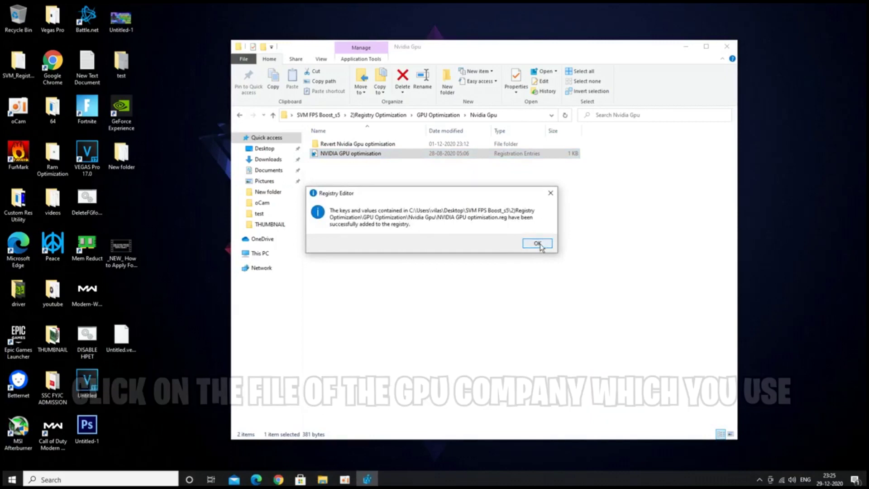
left_click(538, 243)
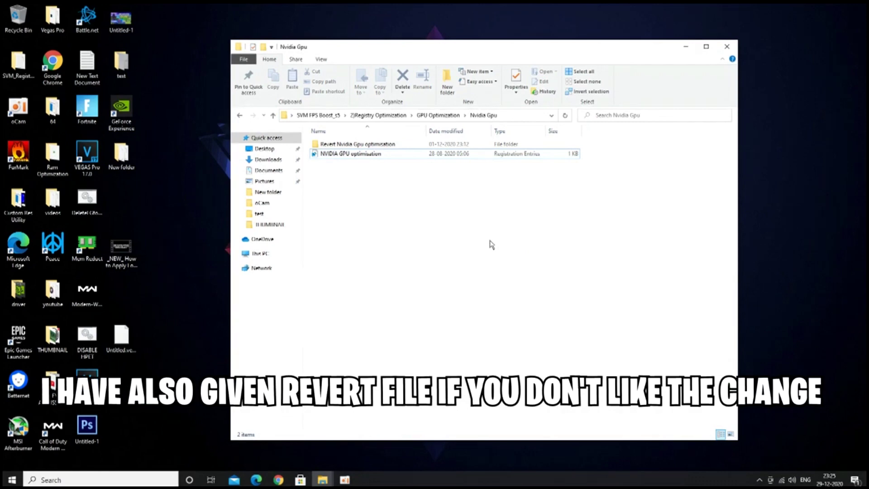
Add the Disable Game DVR entries from the Important optimizations folder of 2)Registry Optimization to the registry
left_click(392, 116)
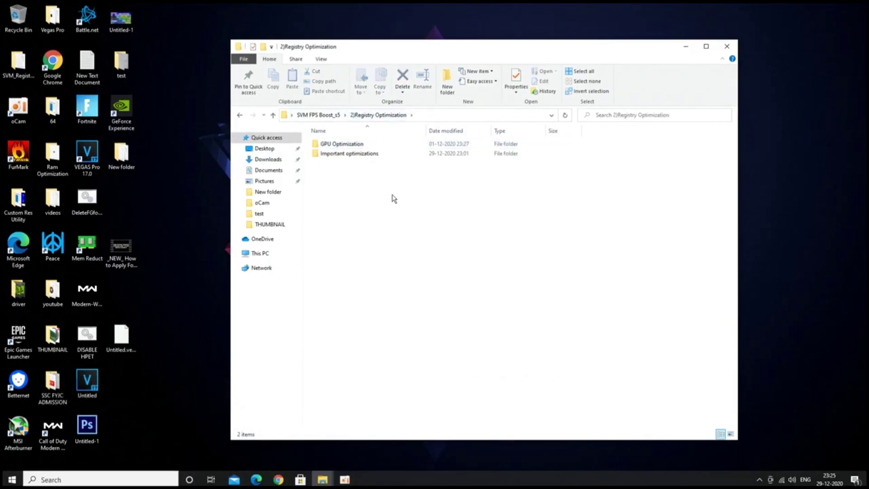
double_click(374, 155)
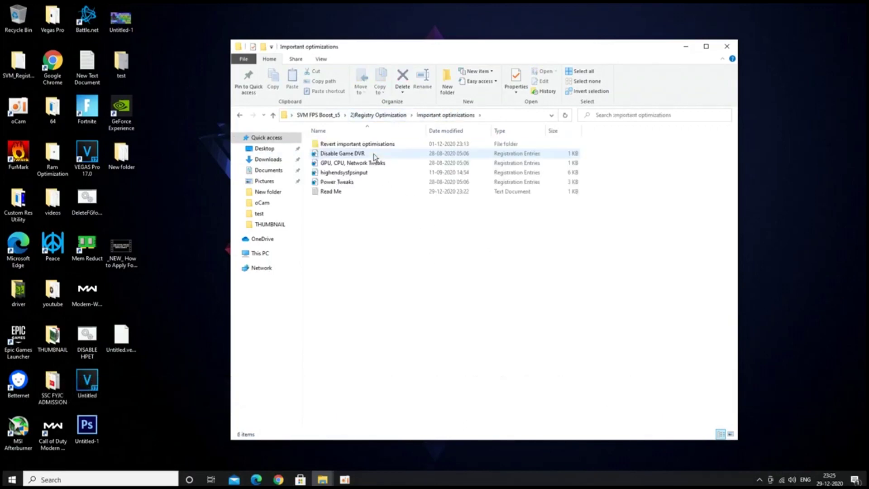
left_click(362, 155)
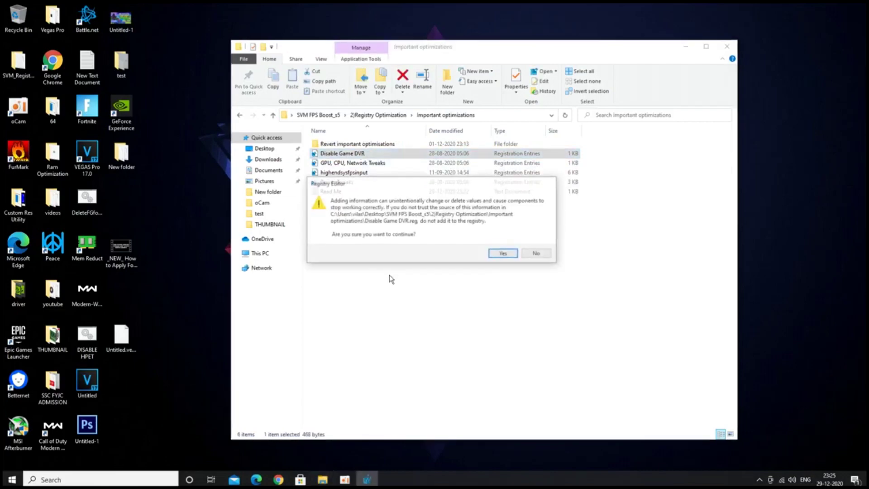
left_click(503, 253)
left_click(537, 245)
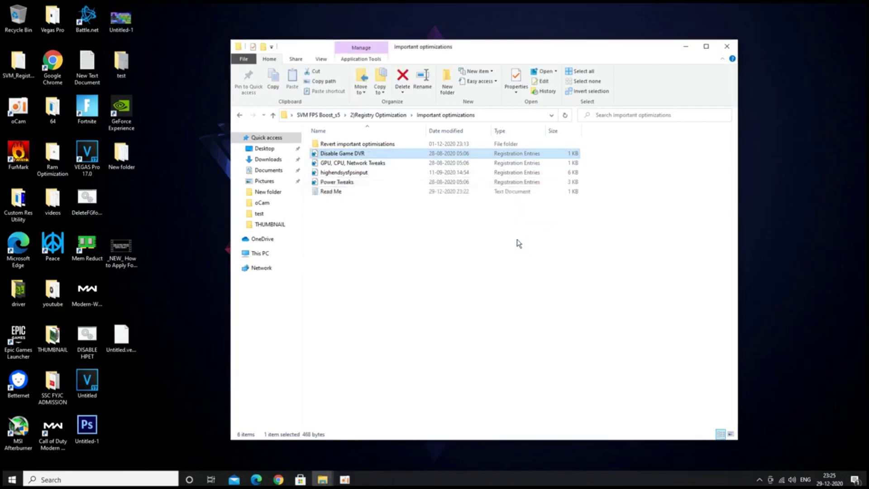
left_click(480, 240)
Add the GPU, CPU, Network Tweaks registration entries to the registry
left_click(423, 162)
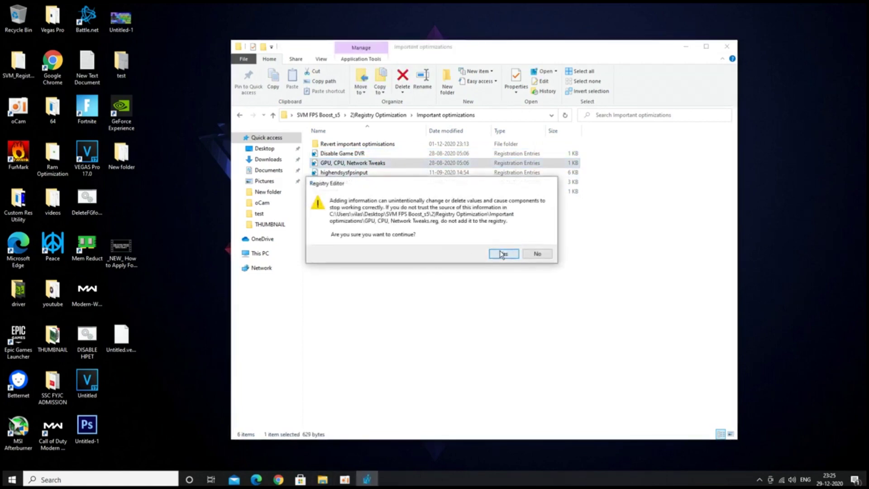
left_click(502, 253)
left_click(538, 243)
left_click(504, 347)
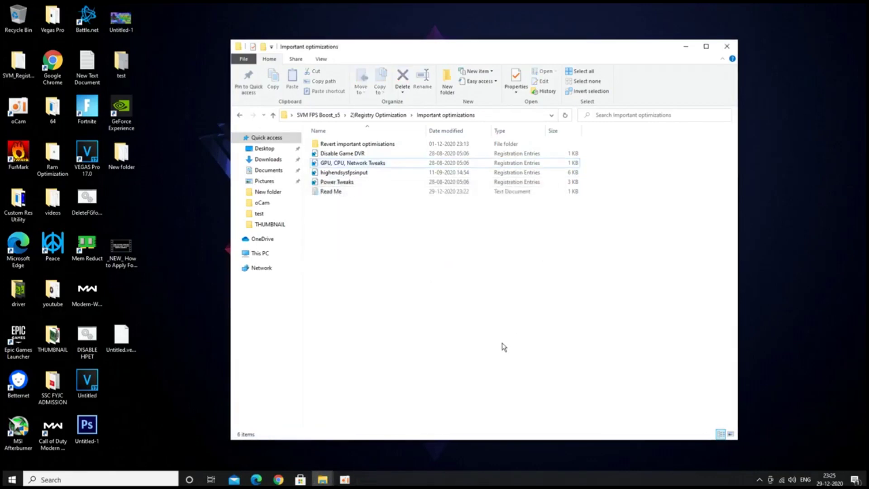
Add the highendsysfpsinput registration entries to the registry
double_click(415, 173)
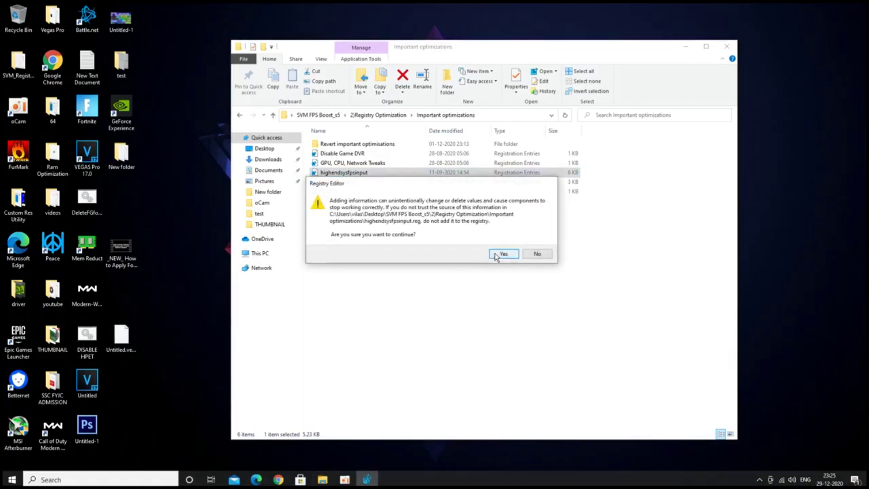
left_click(500, 253)
left_click(537, 244)
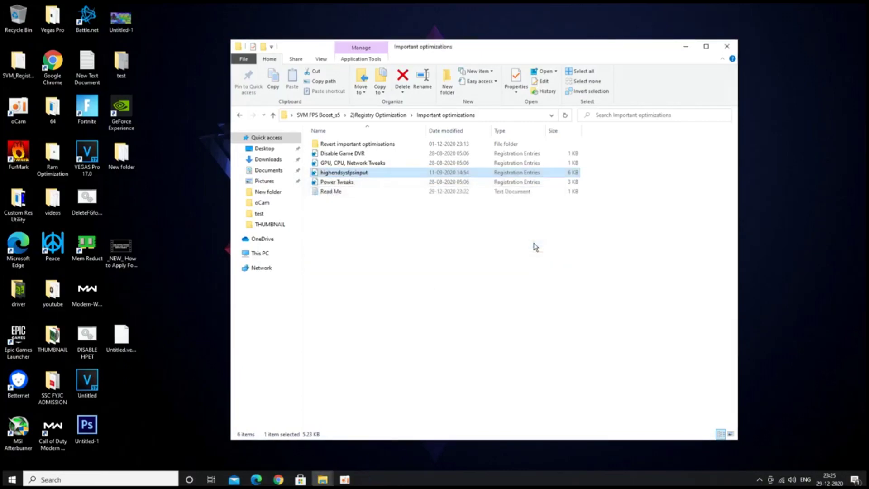
Add the Power Tweaks registration entries from the Important optimizations folder to the registry
double_click(407, 183)
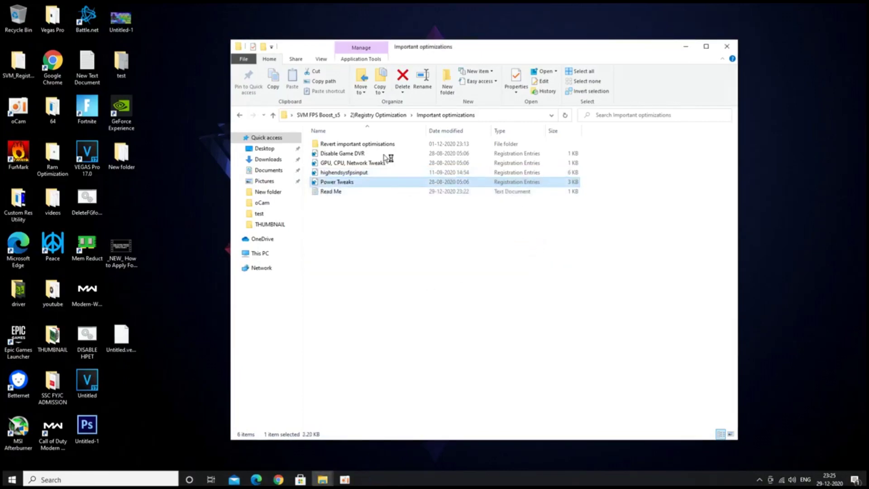
left_click(500, 253)
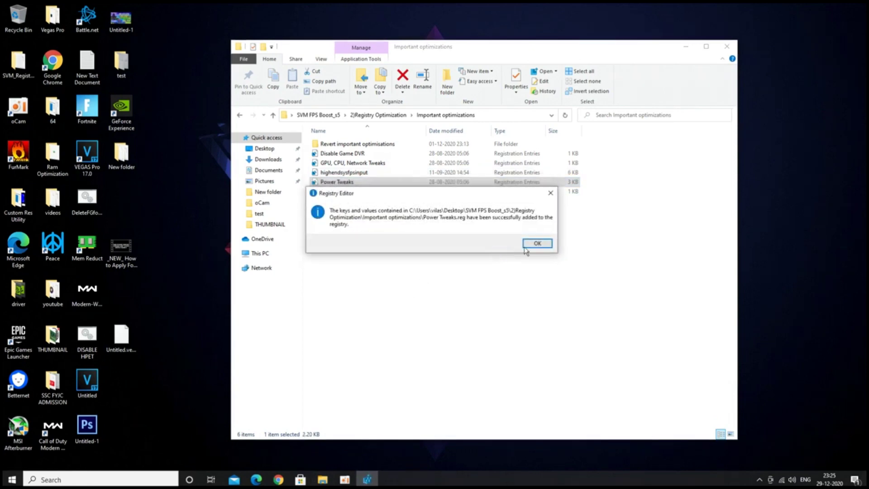
left_click(537, 245)
left_click(536, 249)
Check which revert files are provided in the Revert important optimisations folder
left_click(380, 144)
double_click(380, 144)
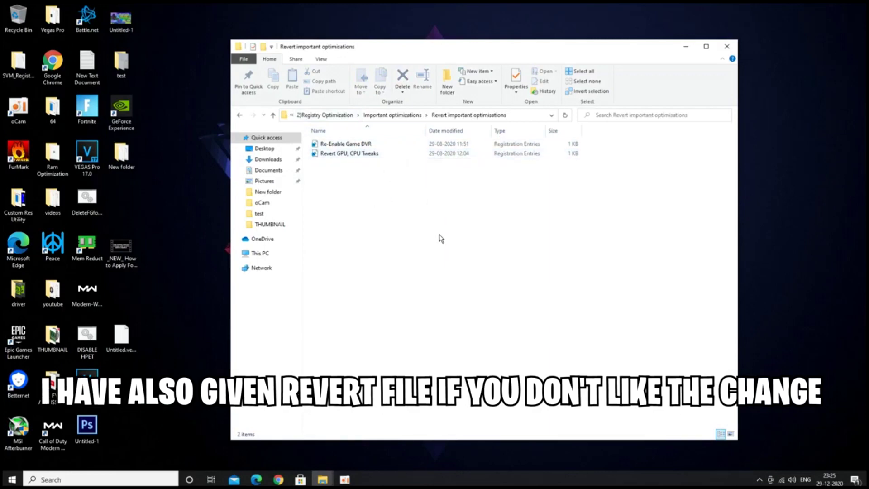
left_click(240, 115)
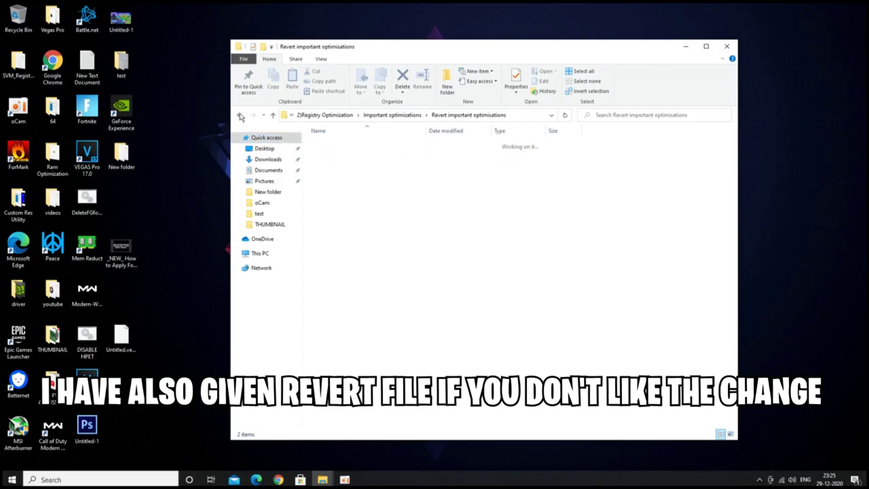
Run Intelligent standby list cleaner ISLC from the 3)ISLC v1.0.2.2 folder of SVM FPS Boost_s5 as administrator
left_click(240, 115)
left_click(241, 115)
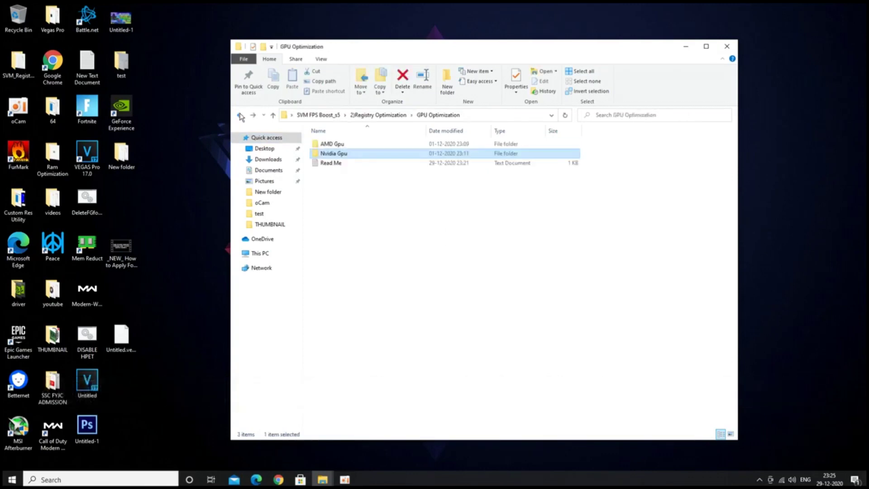
left_click(241, 116)
left_click(240, 115)
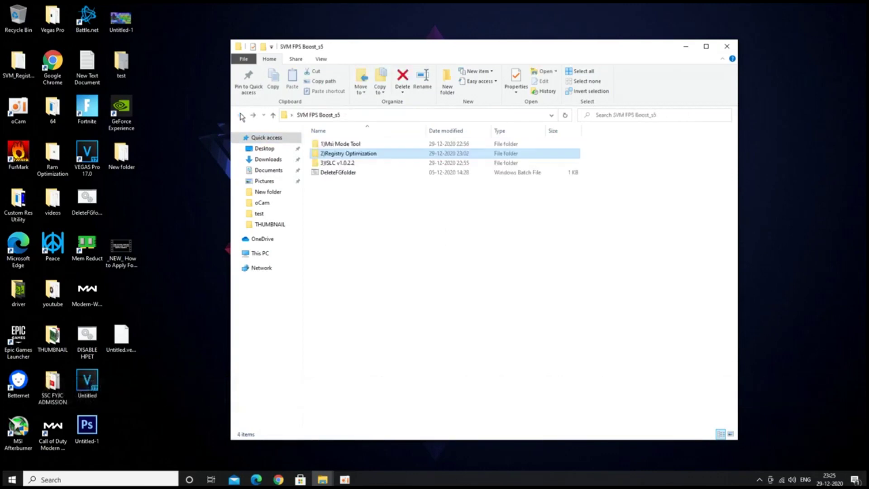
left_click(409, 279)
double_click(360, 163)
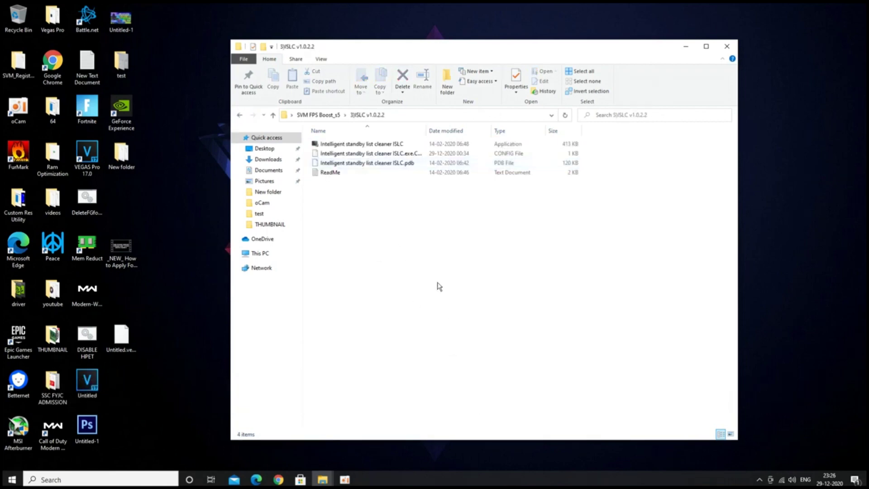
left_click(365, 144)
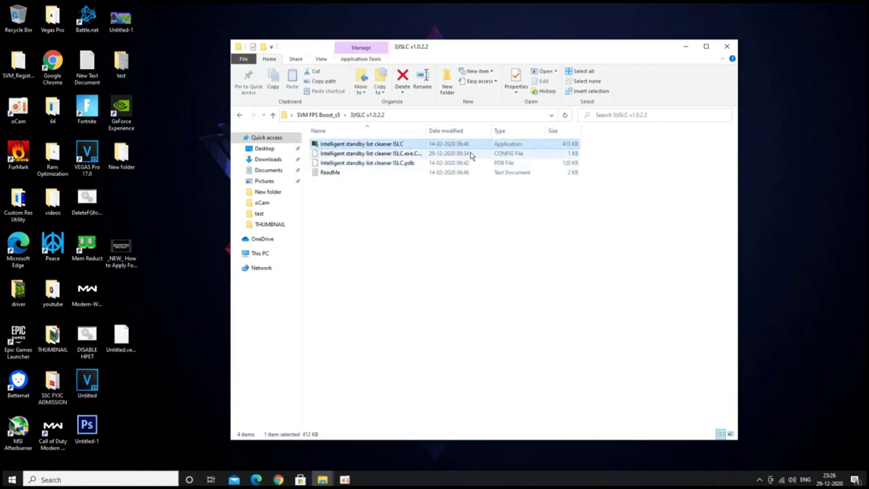
right_click(462, 145)
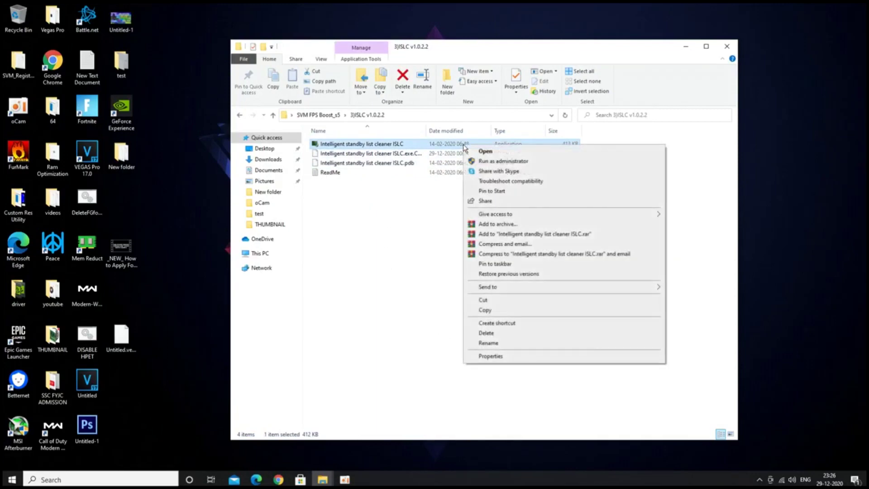
left_click(490, 162)
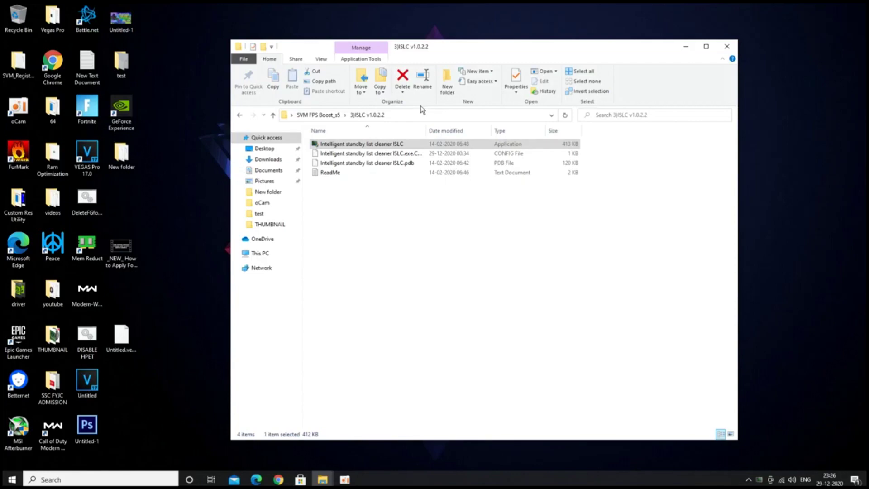
Clear the folder window away, bring up the running Intelligent standby list cleaner and move its window to the middle of the desktop
left_click(686, 47)
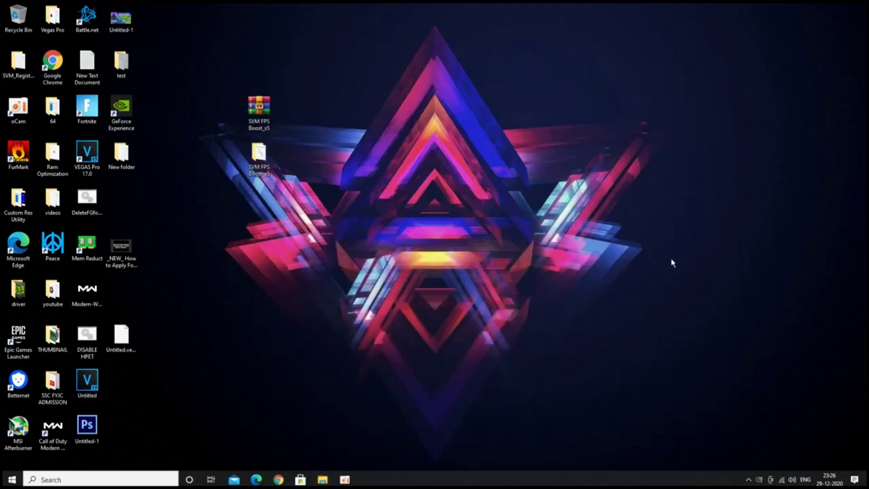
double_click(760, 479)
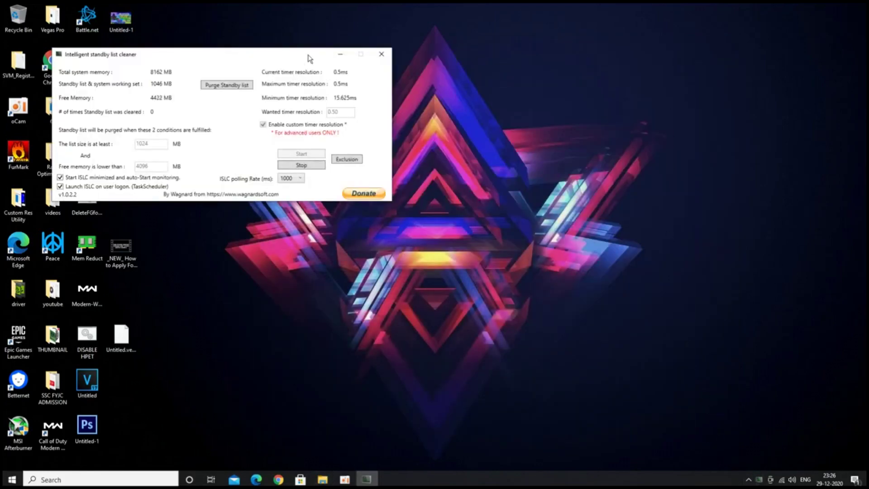
left_click_drag(299, 50, 526, 150)
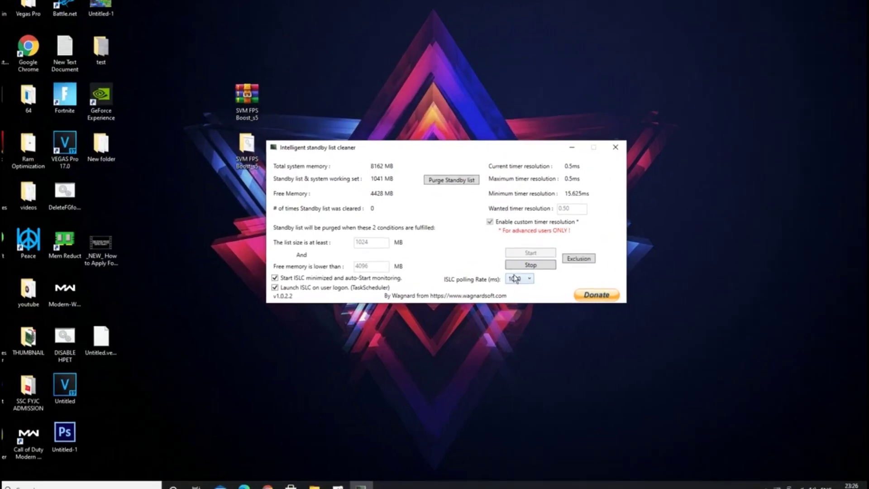
Stop the standby list monitoring and set the free memory threshold to 4096 MB, half of the installed RAM
left_click(530, 264)
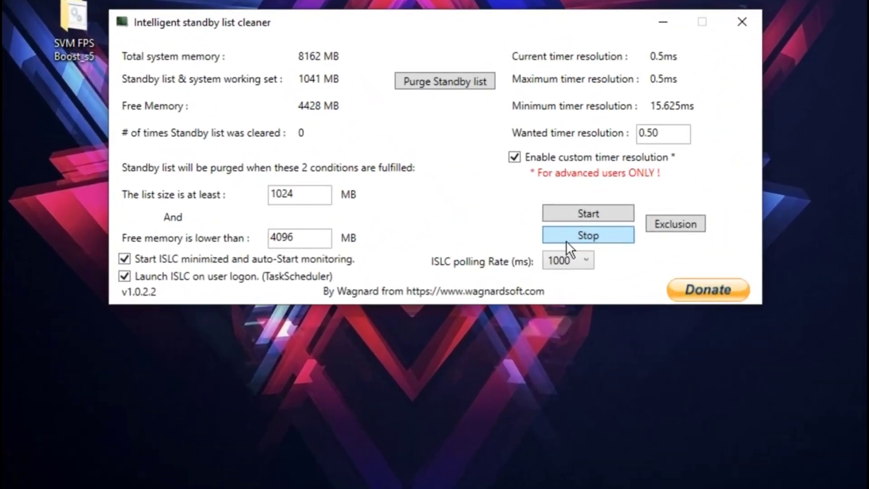
left_click(326, 238)
left_click_drag(310, 238, 268, 238)
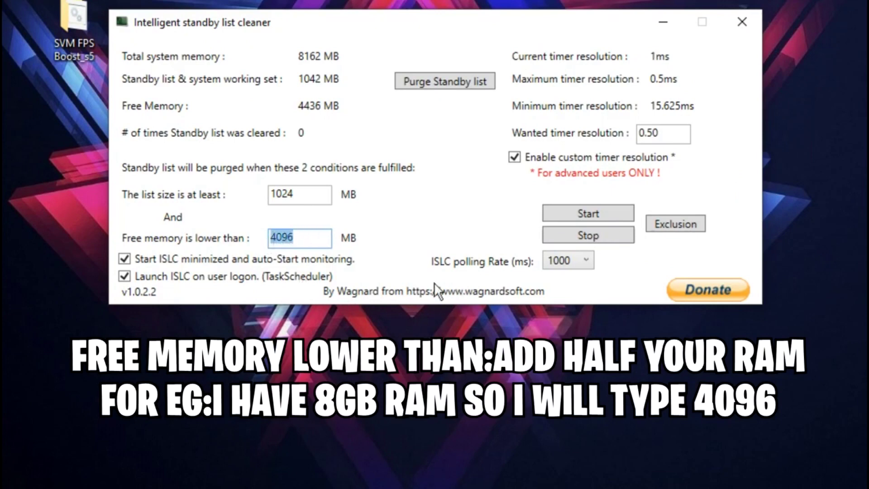
type("40")
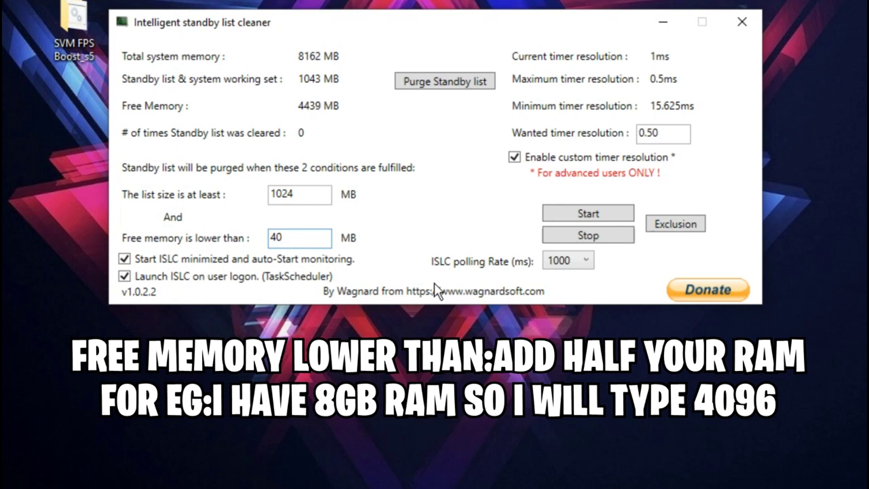
type("96")
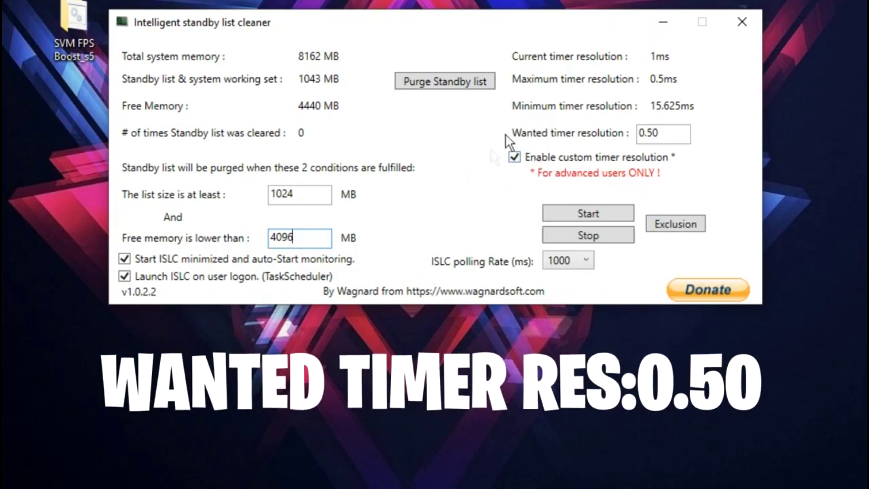
Set the wanted timer resolution to 0.50
left_click(665, 133)
left_click_drag(666, 132, 638, 134)
type("0.5")
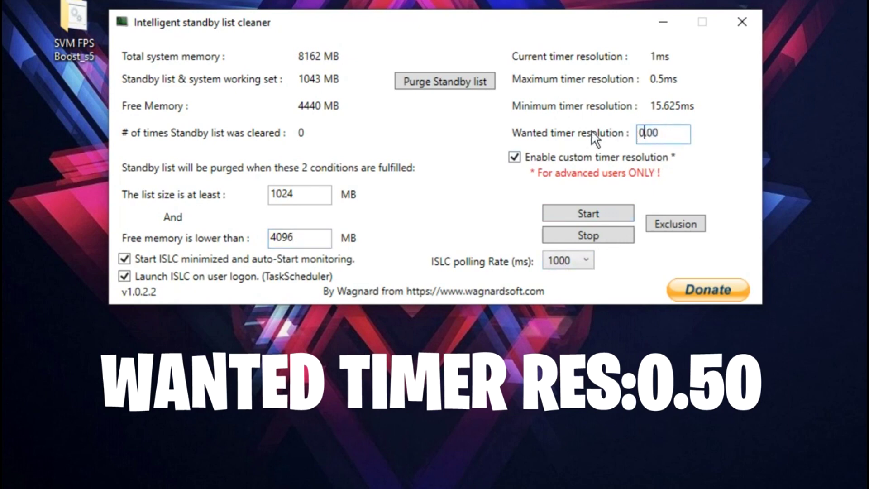
type("0.")
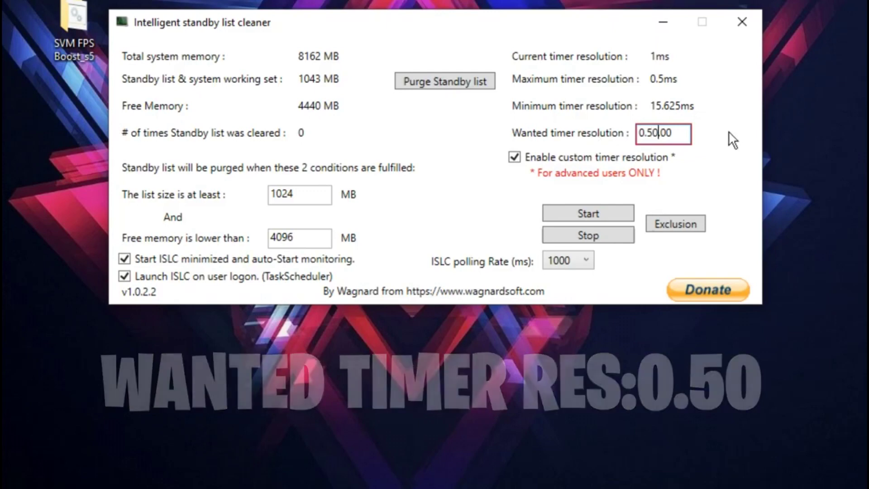
left_click_drag(679, 133, 659, 132)
key("BackSpace")
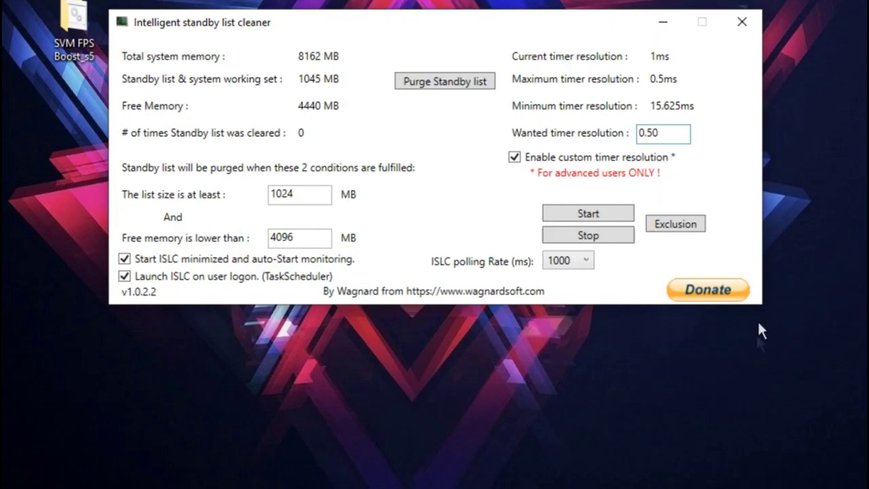
Start the monitoring, purge the standby list and leave the cleaner running in the background
left_click(602, 212)
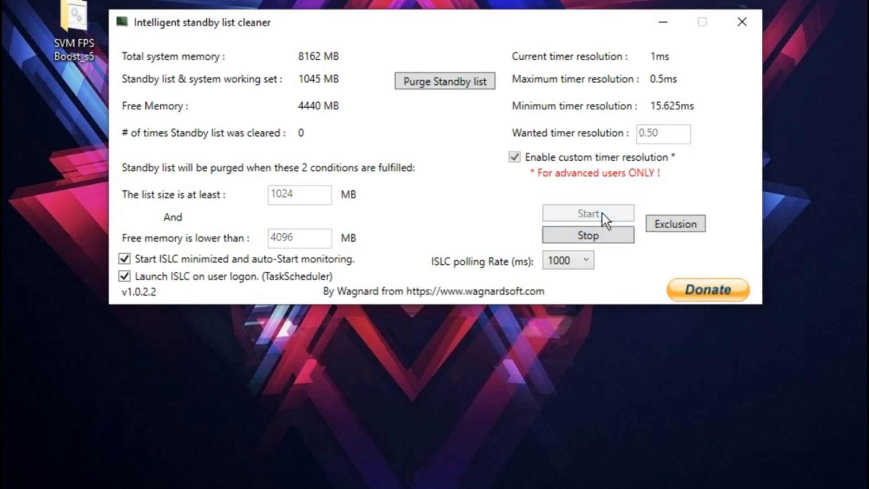
left_click(438, 76)
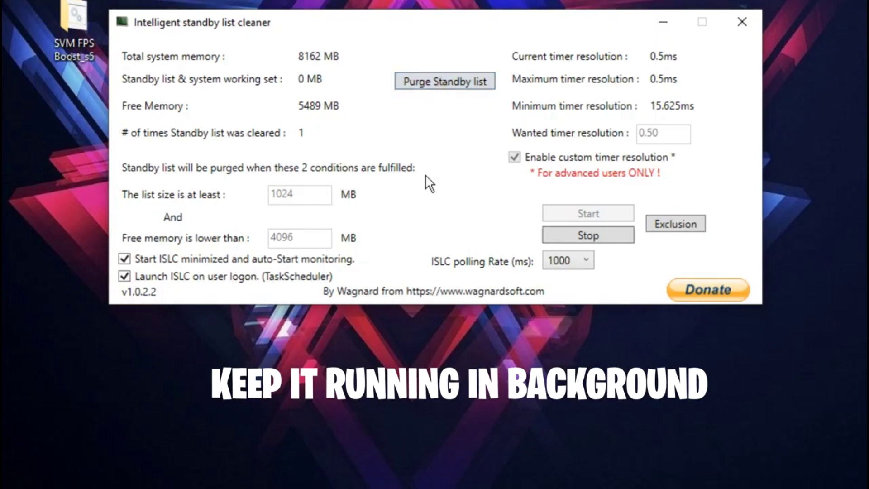
left_click(661, 23)
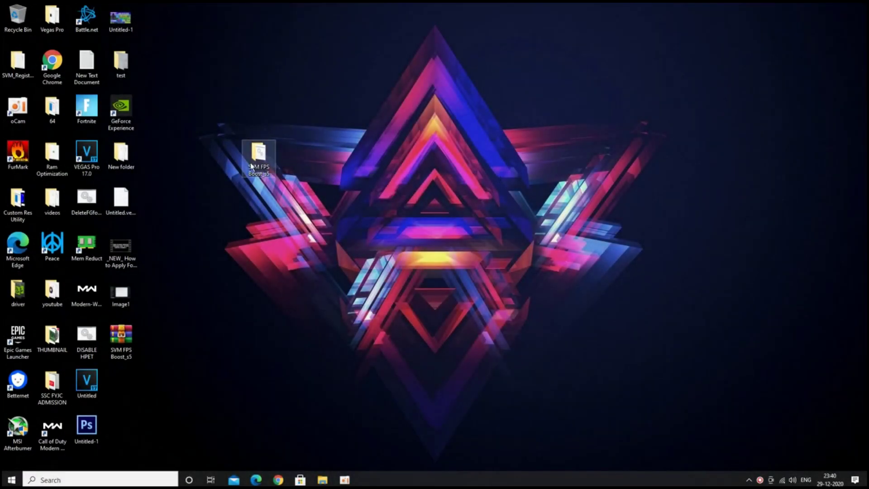
Run the DeleteFGfolder batch file from the SVM FPS Boost_s5 folder as administrator
double_click(252, 165)
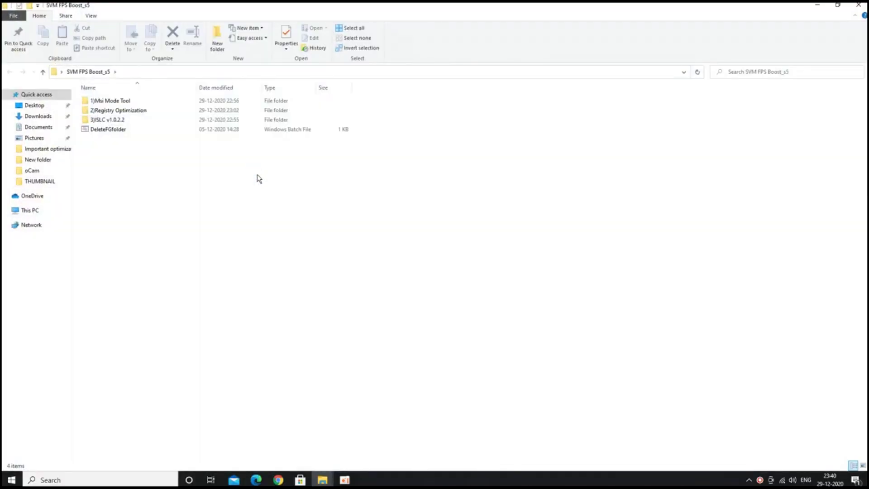
left_click(838, 5)
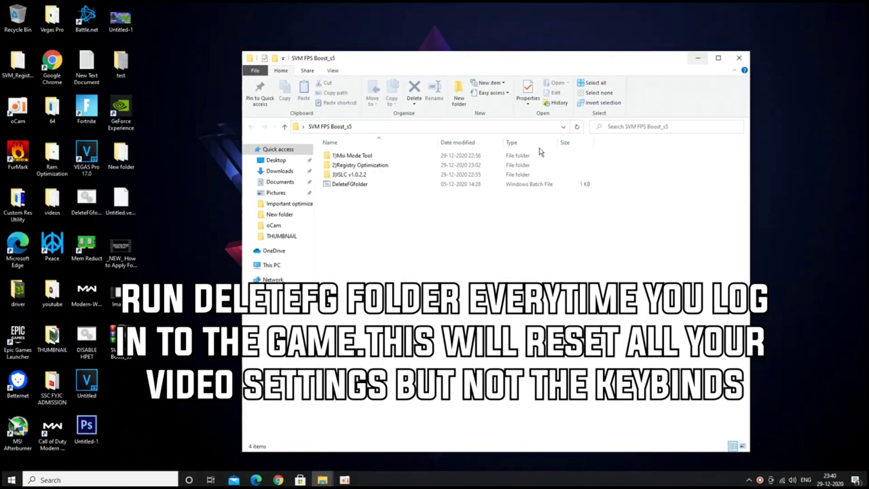
left_click(401, 184)
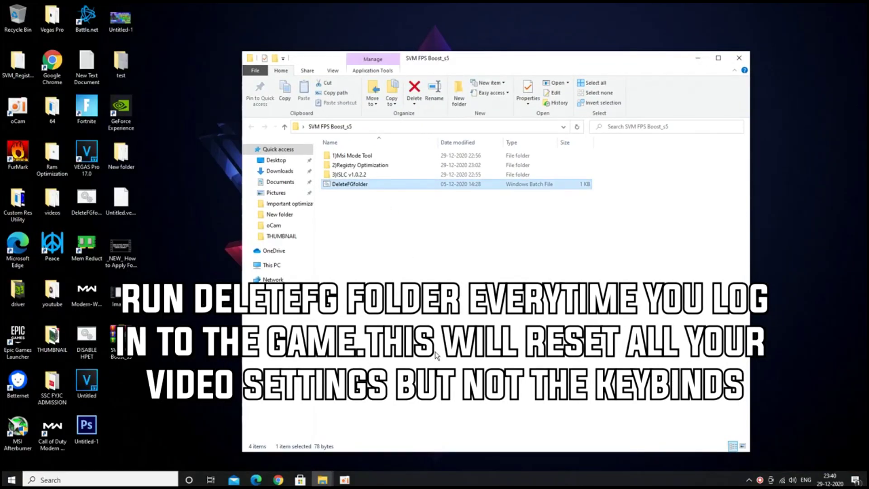
right_click(404, 187)
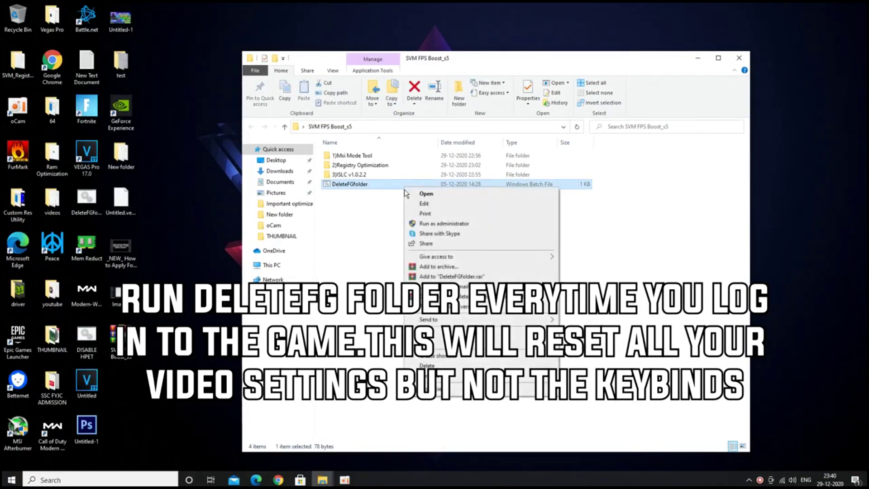
left_click(428, 224)
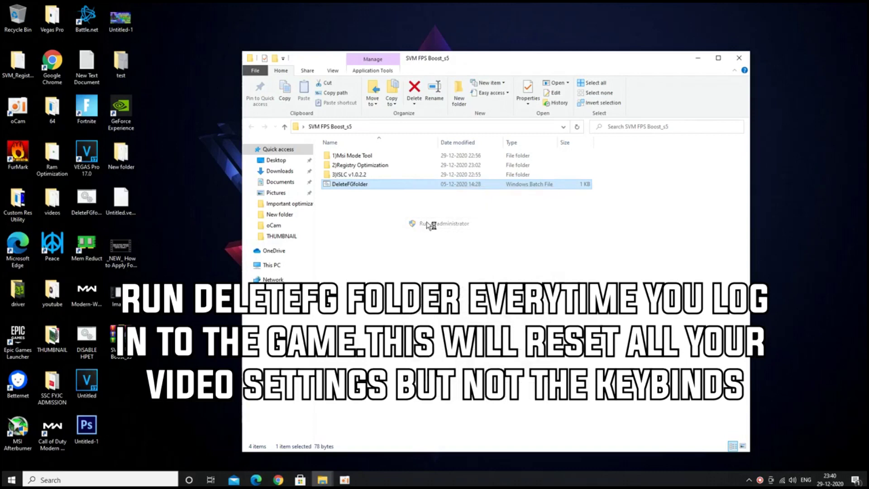
left_click(401, 305)
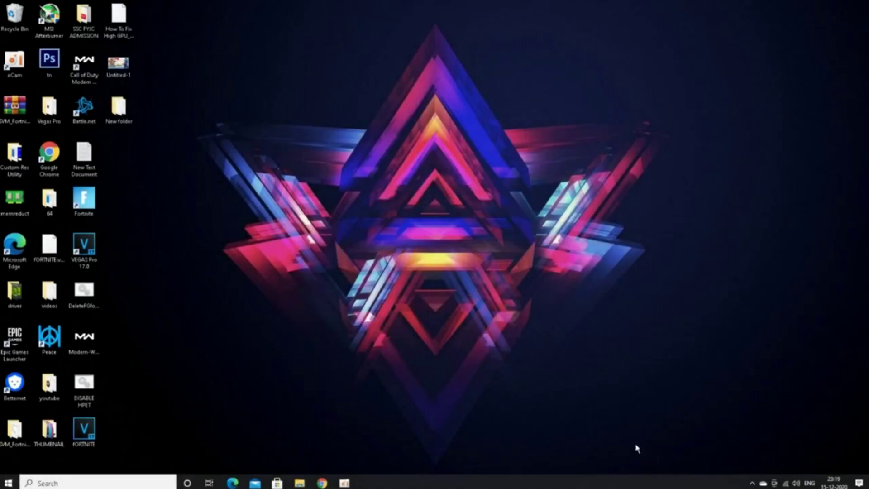
Launch the Epic Games Launcher in a maximized window and go to the game library
double_click(18, 346)
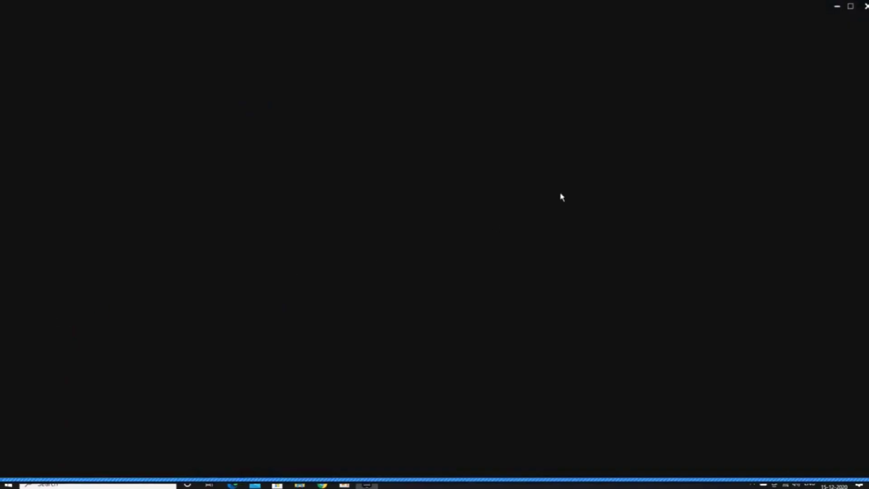
left_click(849, 6)
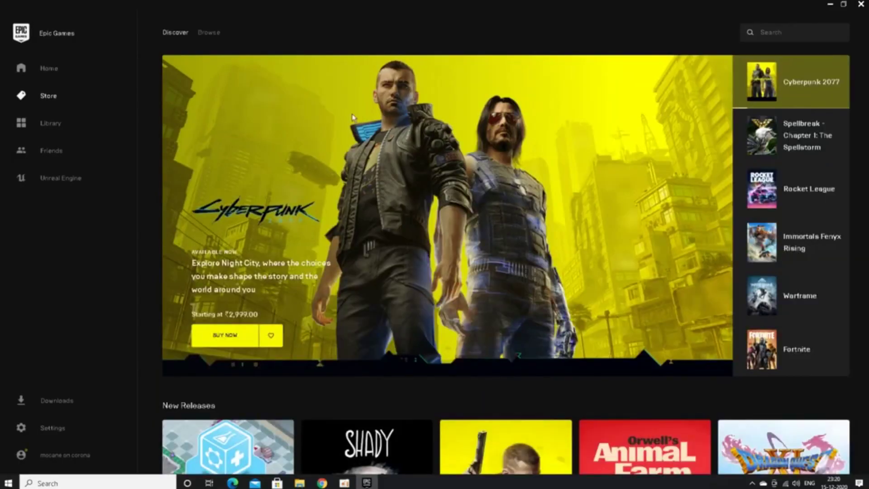
left_click(53, 123)
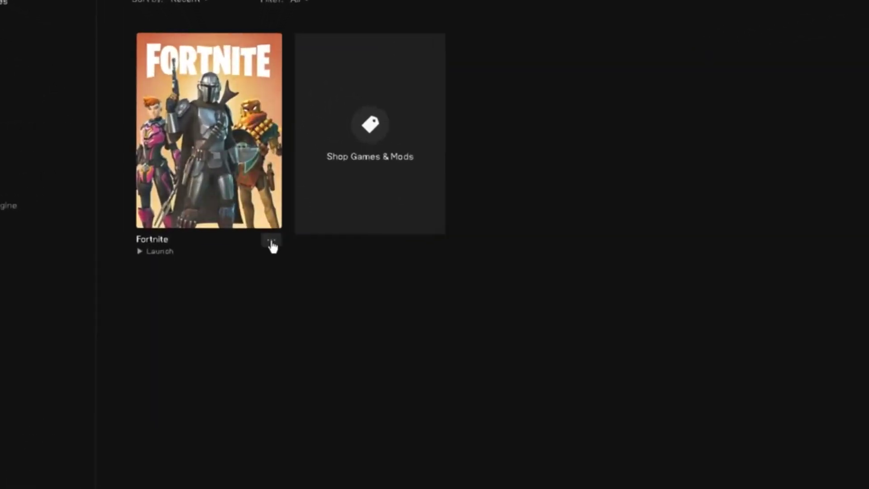
Deselect High Resolution Textures in Fortnite's installation options
left_click(272, 241)
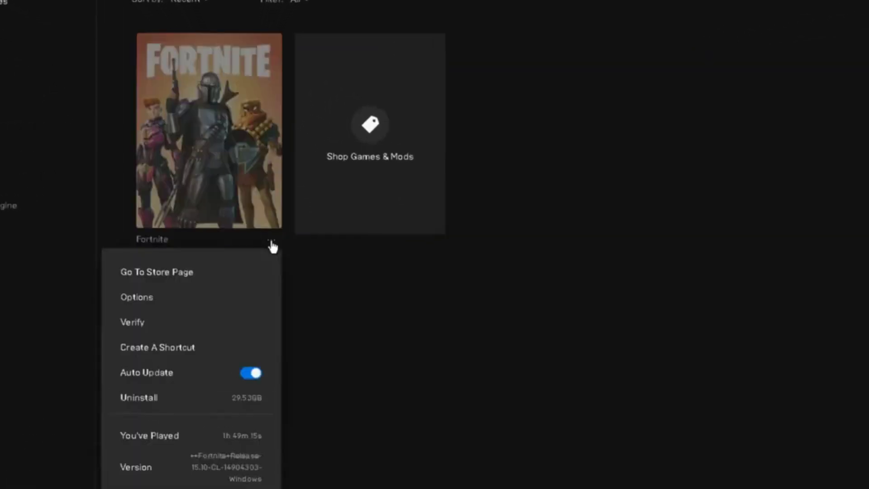
left_click(134, 300)
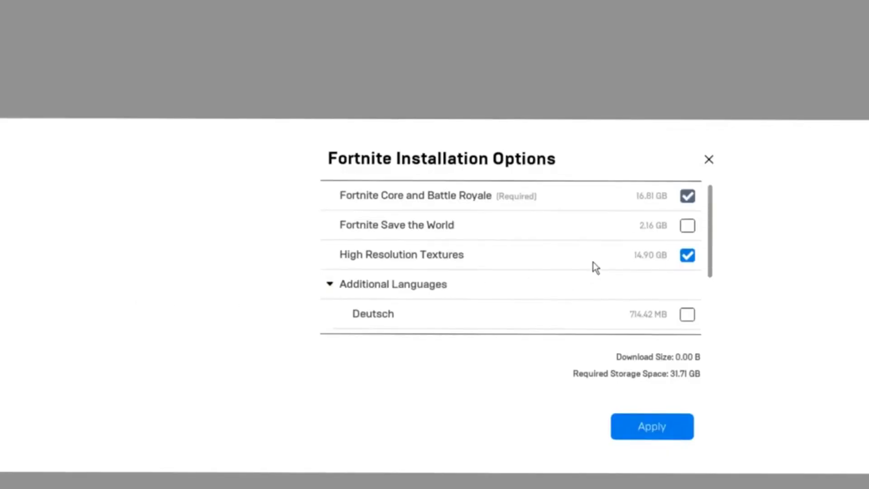
left_click(688, 258)
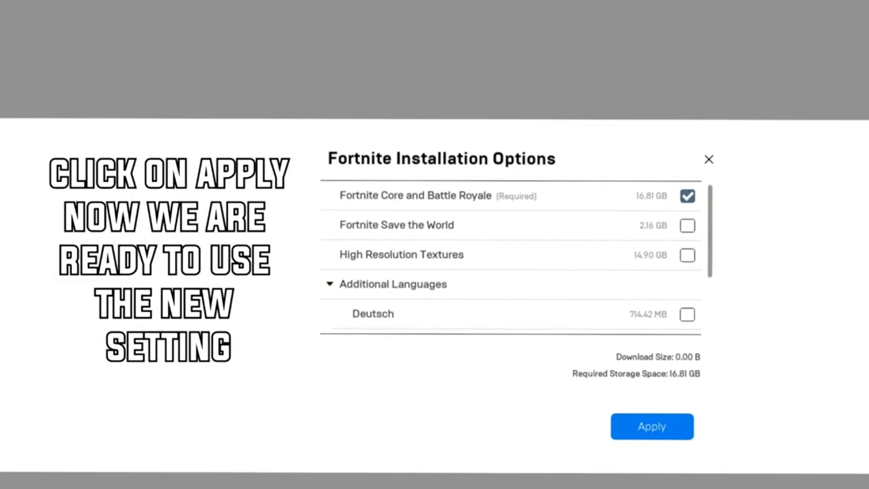
Close Fortnite's installation options and open the video settings inside the Fortnite game
left_click(709, 159)
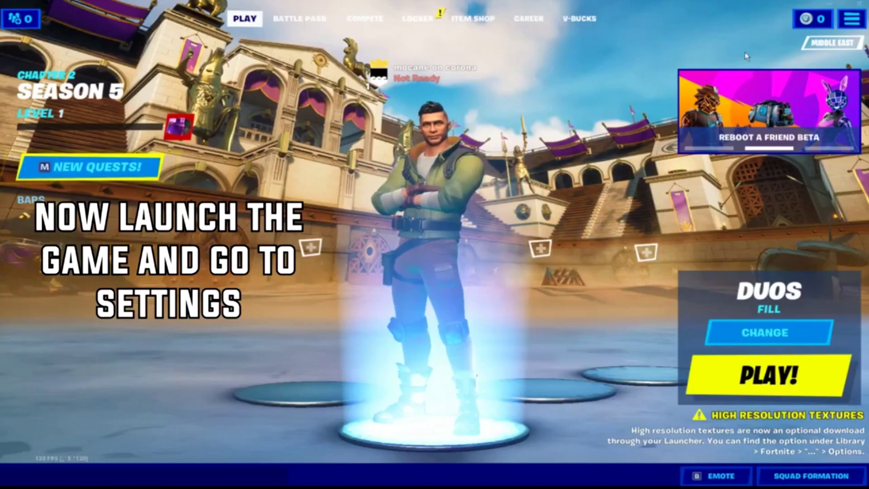
left_click(857, 21)
left_click(739, 41)
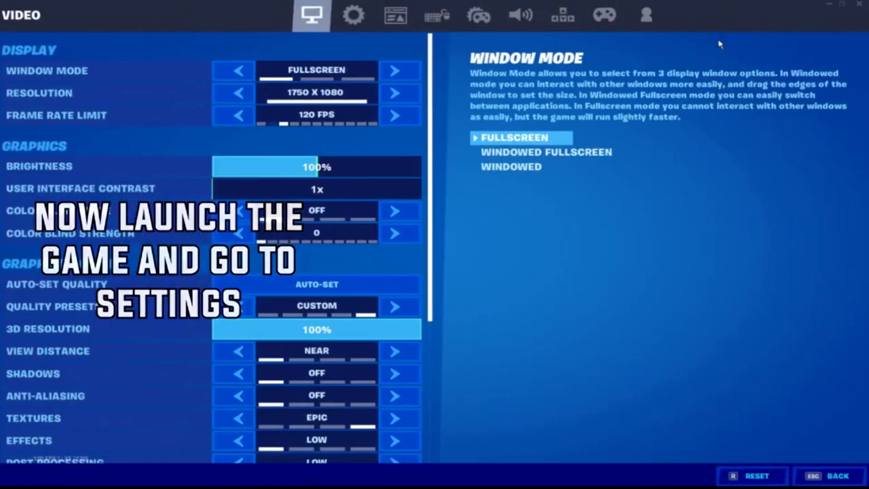
Set the Rendering Mode under Advanced Graphics to Performance (Alpha) and apply the change
scroll(371, 222, "down", 5)
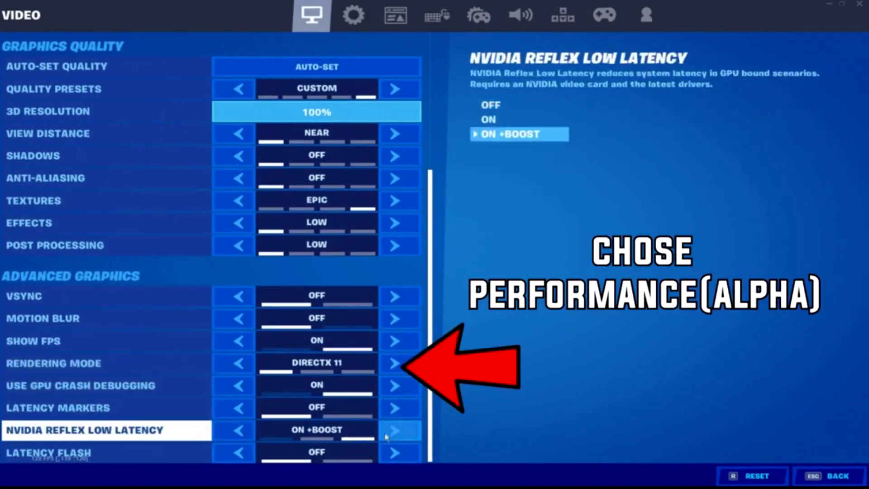
left_click(395, 364)
left_click(599, 355)
left_click(599, 355)
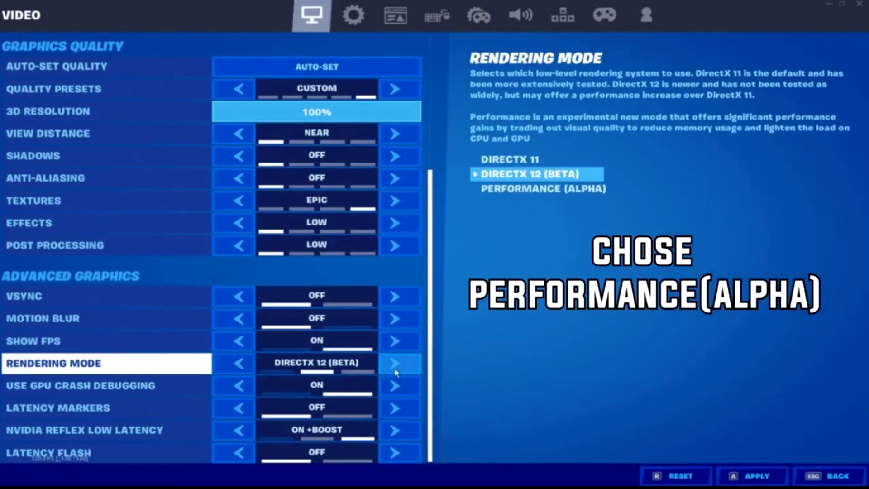
left_click(396, 363)
left_click(597, 347)
left_click(596, 346)
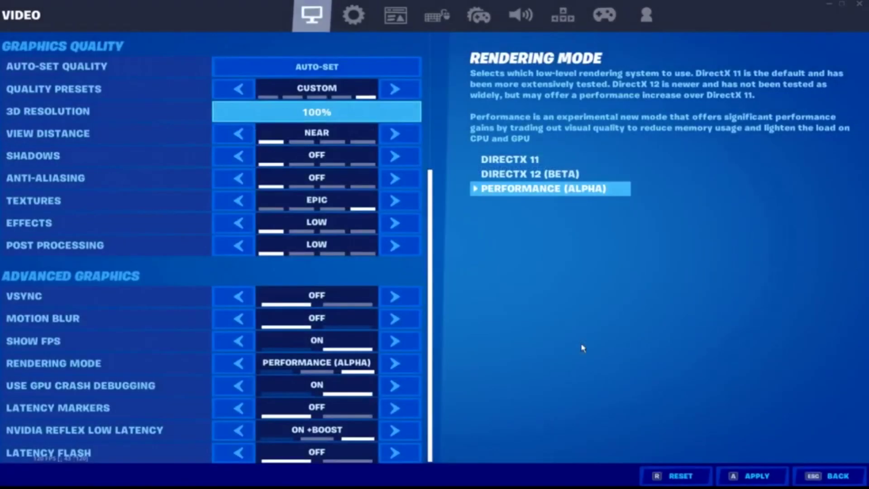
left_click(782, 475)
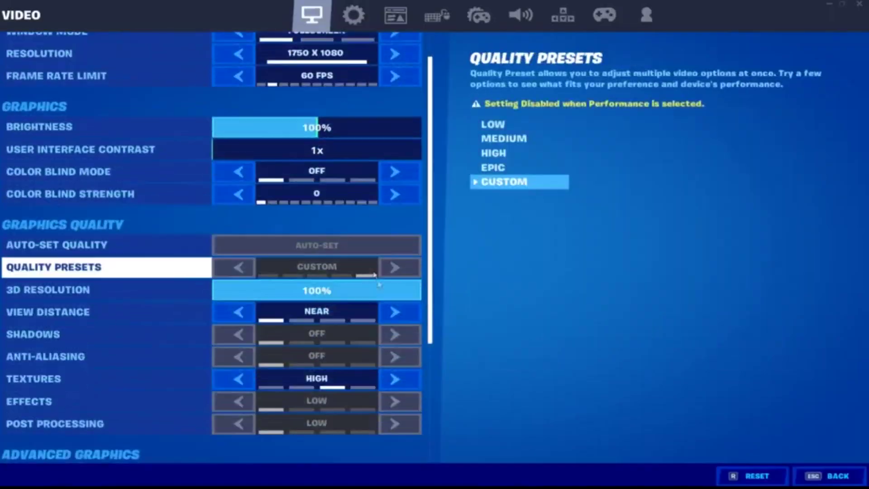
Review the display, graphics quality and advanced graphics settings in Performance (Alpha) mode, including Textures
scroll(380, 284, "up", 1)
left_click_drag(431, 74, 437, 258)
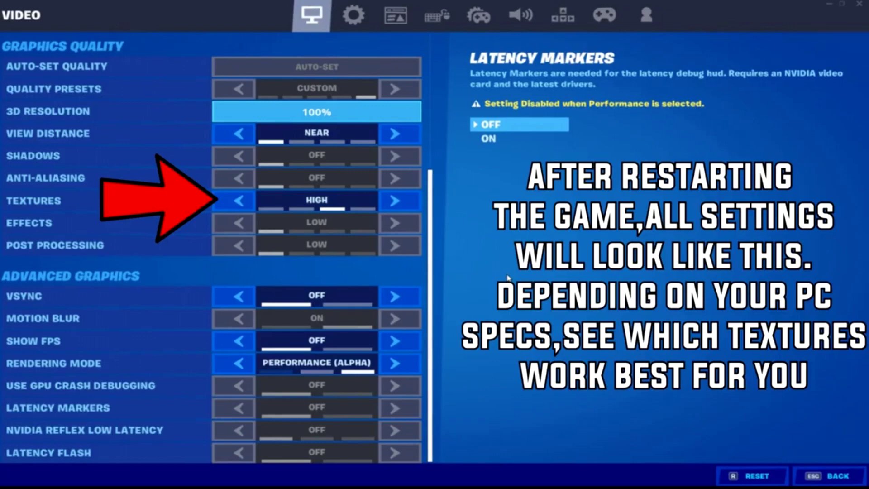
left_click_drag(430, 287, 439, 120)
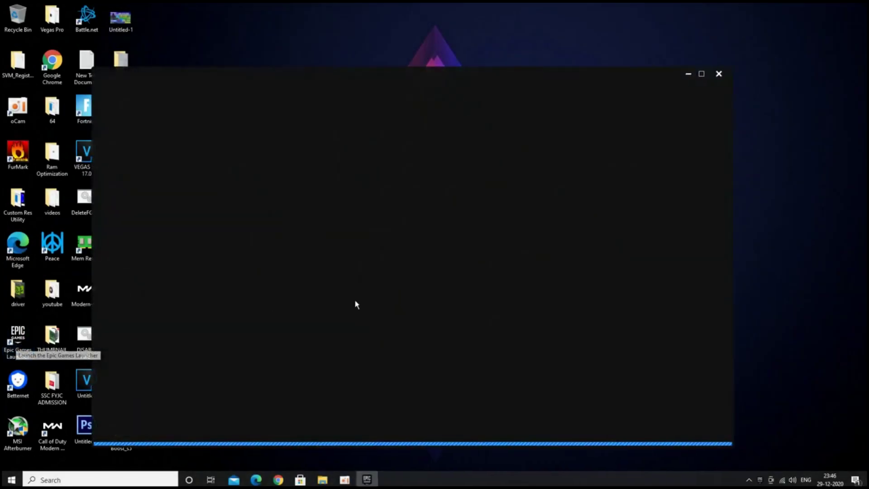
Switch to the Epic Games Launcher and start verifying Fortnite's files from the game library
left_click_drag(590, 69, 624, 53)
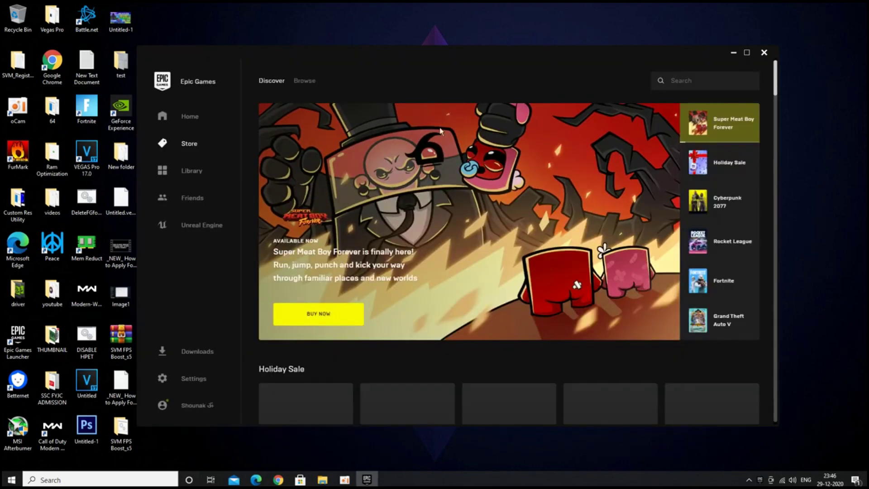
left_click(195, 174)
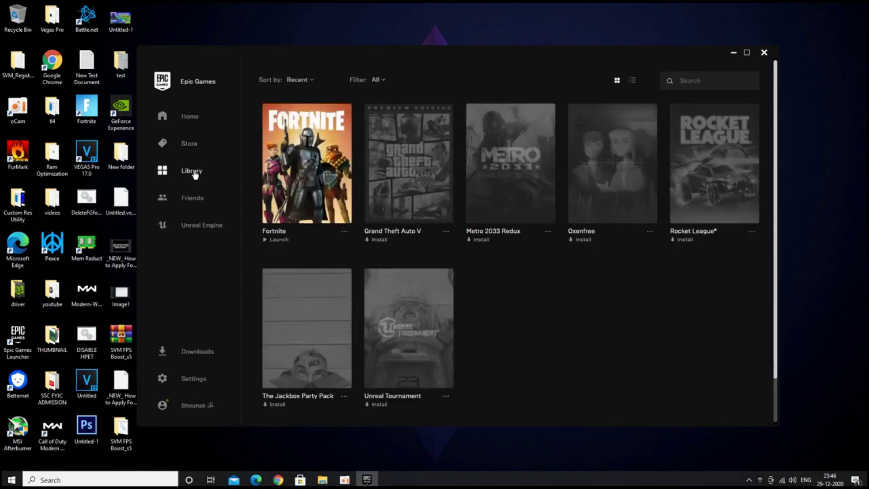
left_click(344, 232)
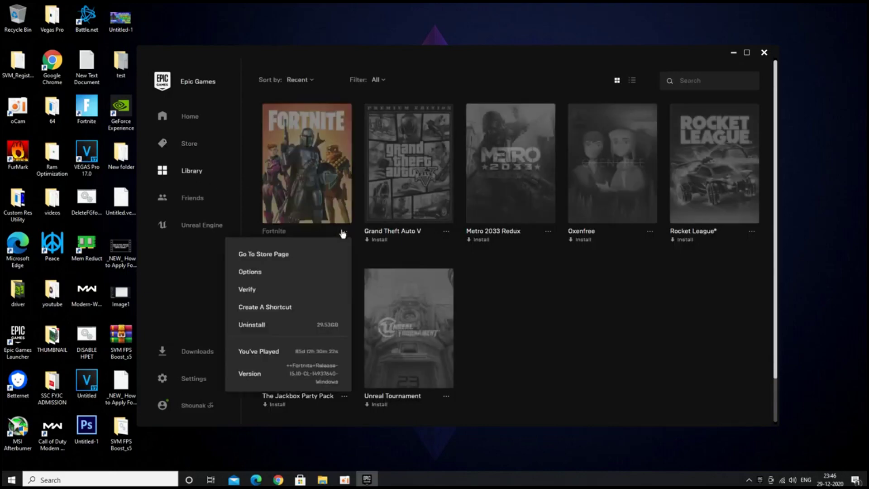
left_click(250, 290)
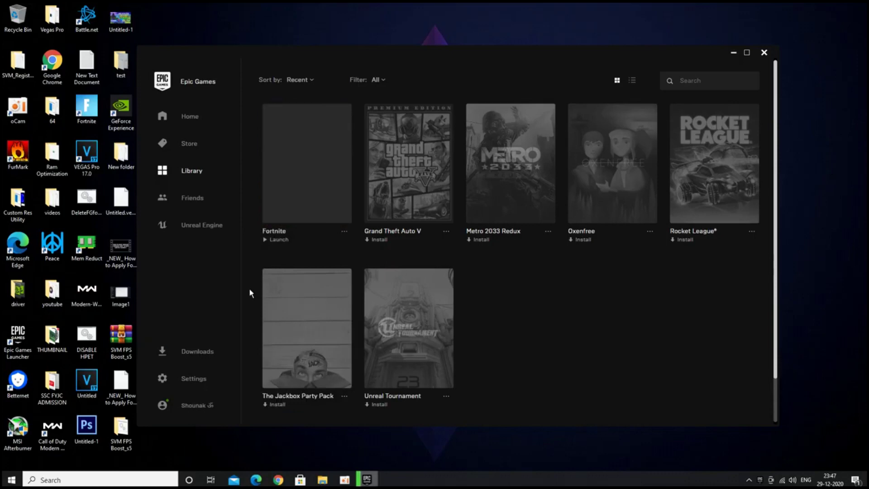